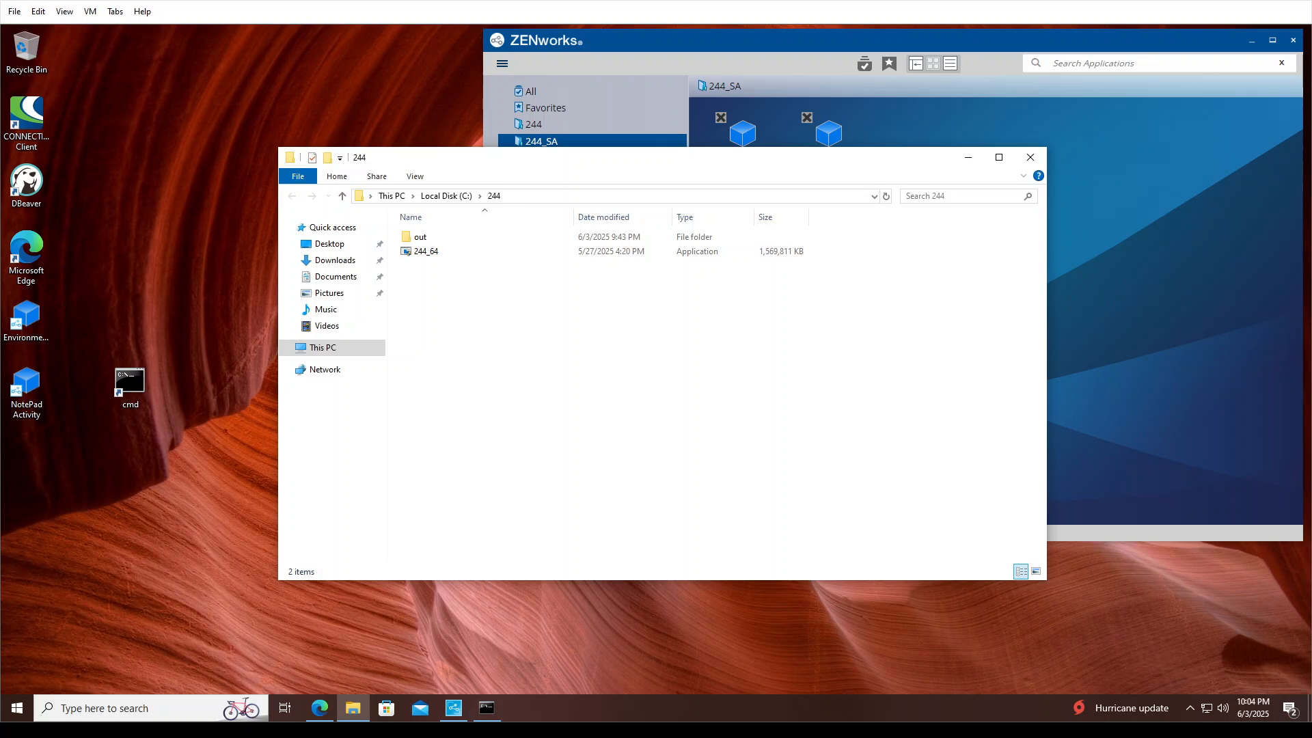
- Bring the ZENworks application window forward and launch the SA_Tiny bundle from the 244_SA folder
left_click(846, 36)
double_click(847, 137)
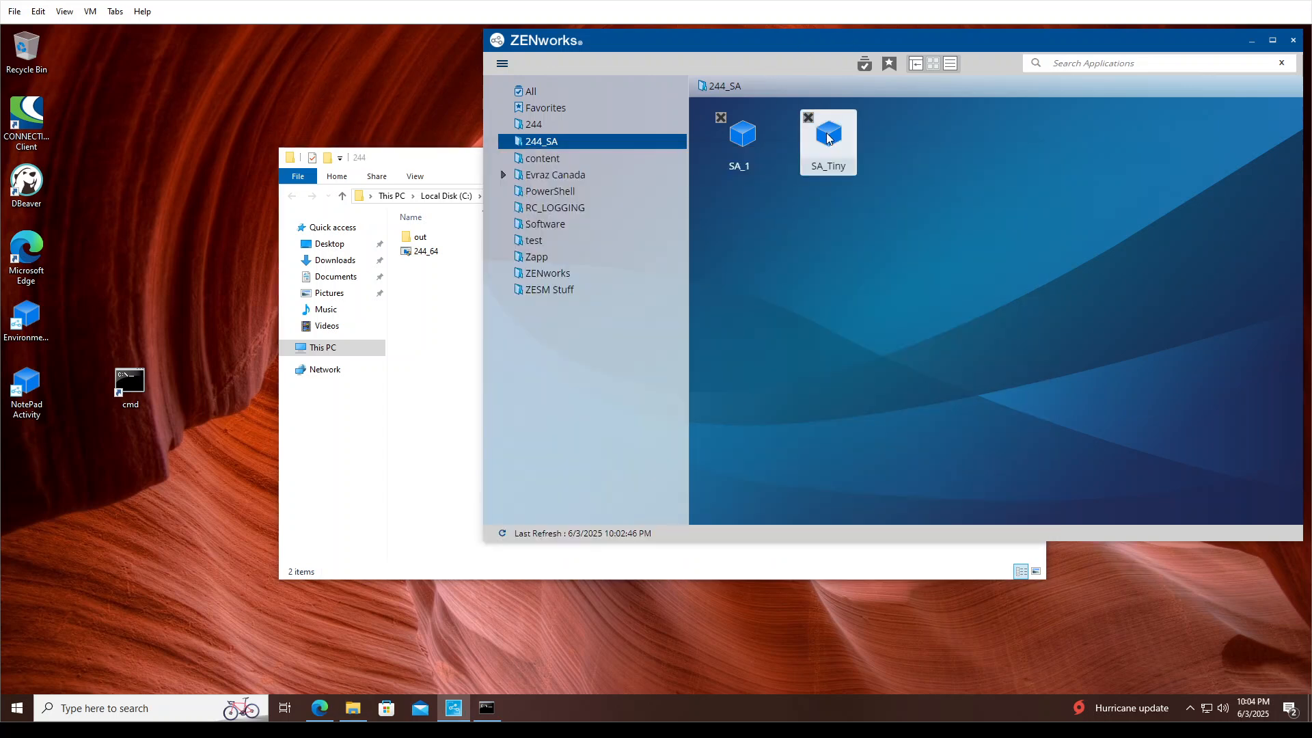
right_click(823, 134)
left_click(845, 146)
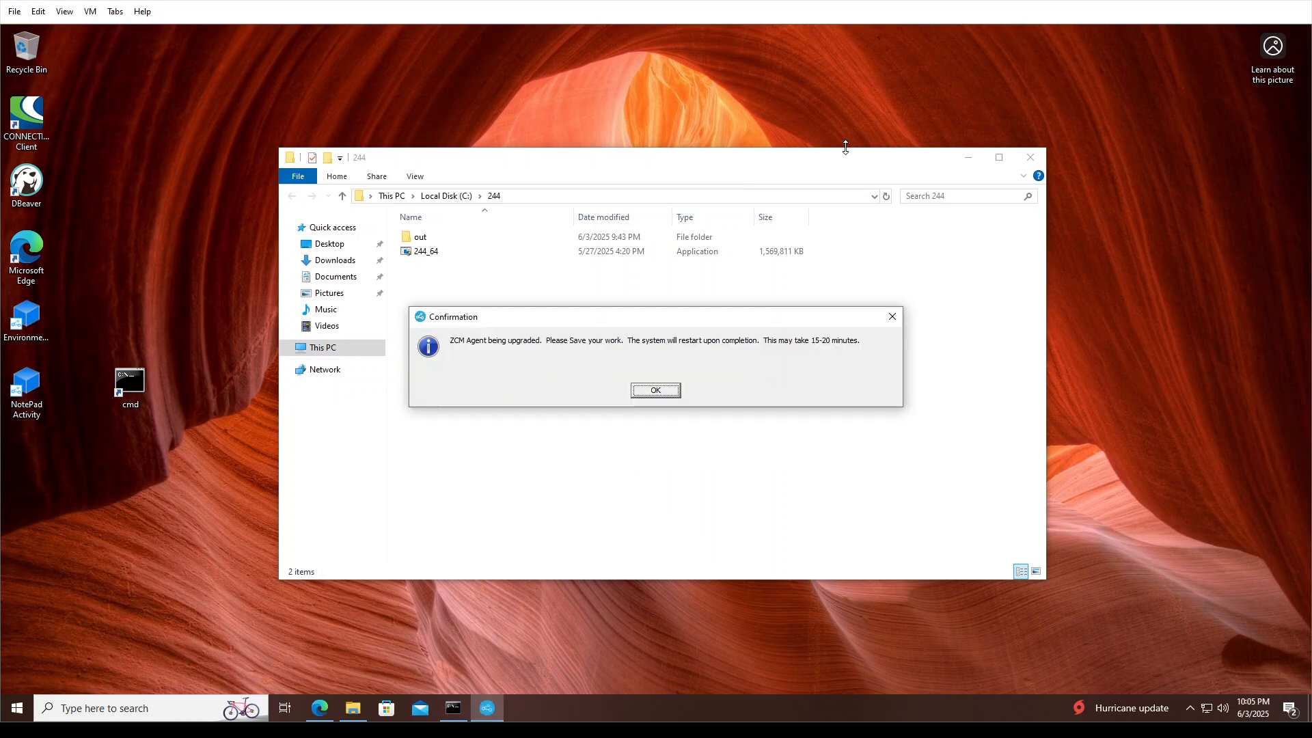
- Minimize the 244 folder window, acknowledge the agent upgrade notice, and move the ZENworks Agent progress window higher on the desktop
left_click(967, 158)
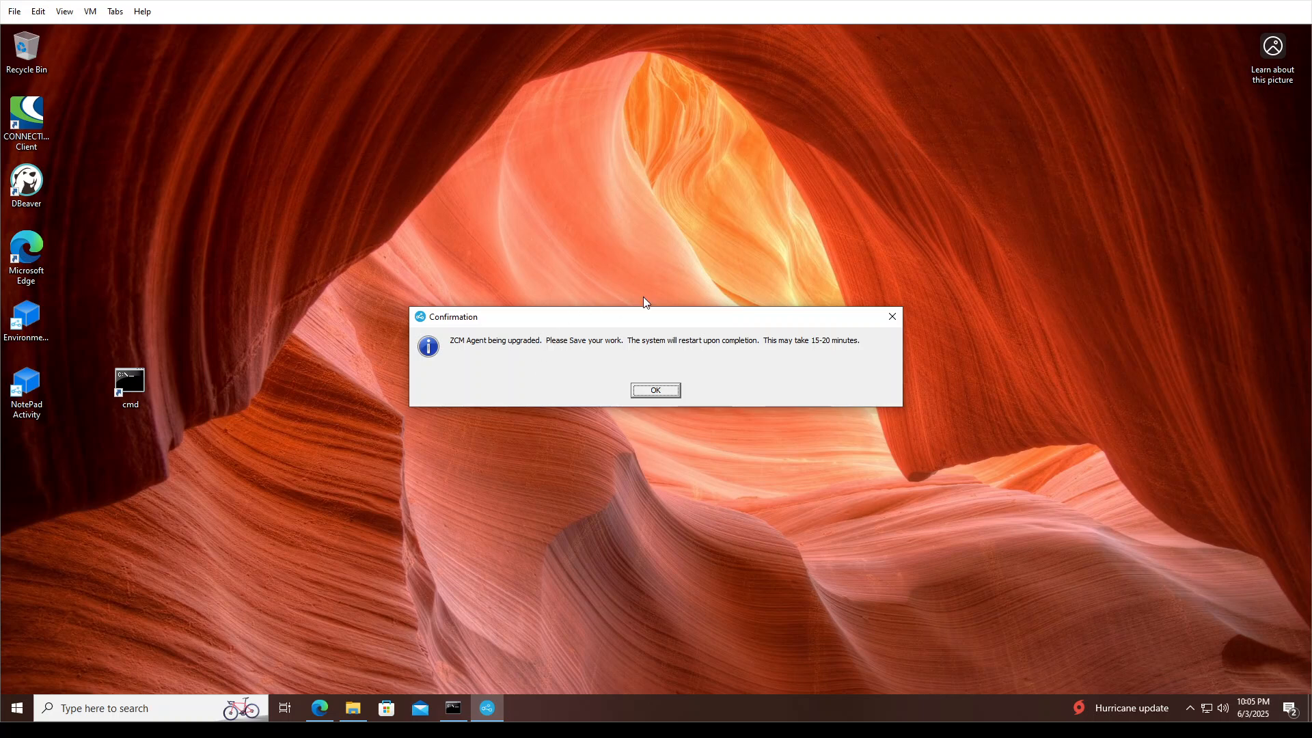
left_click(646, 394)
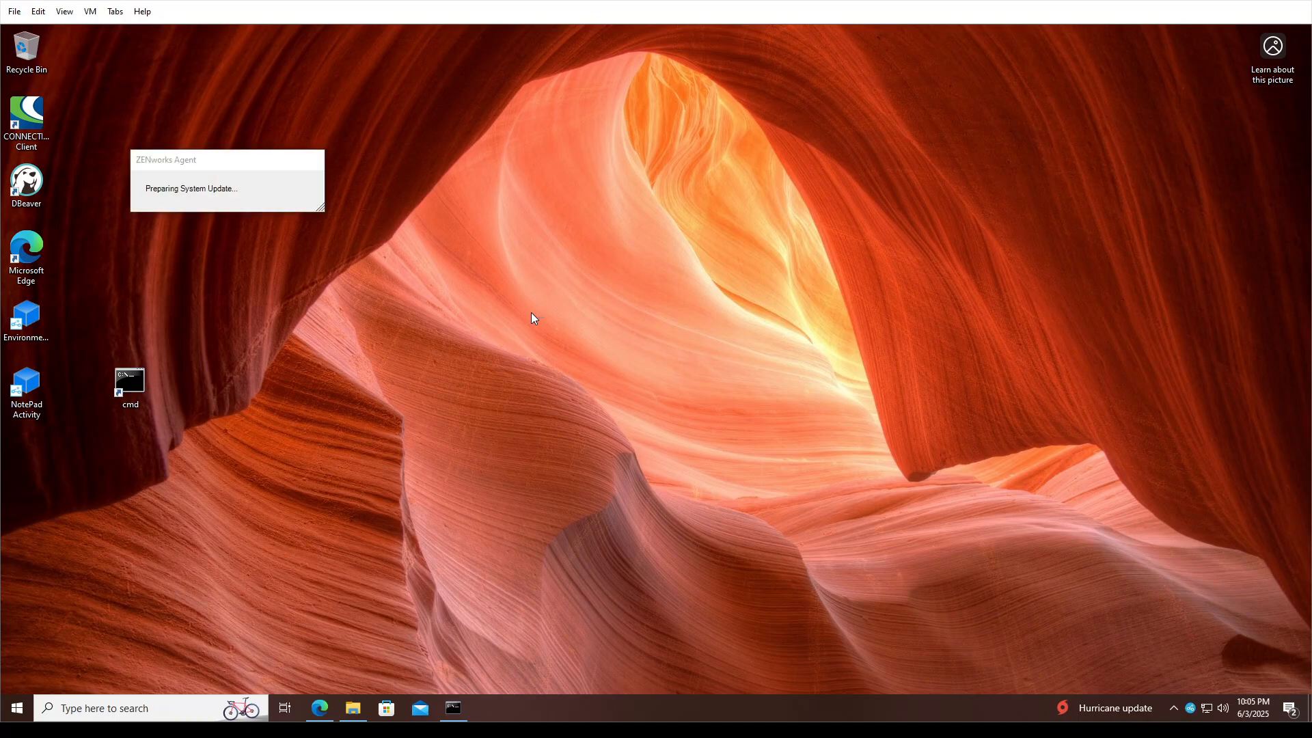
left_click_drag(200, 166, 197, 78)
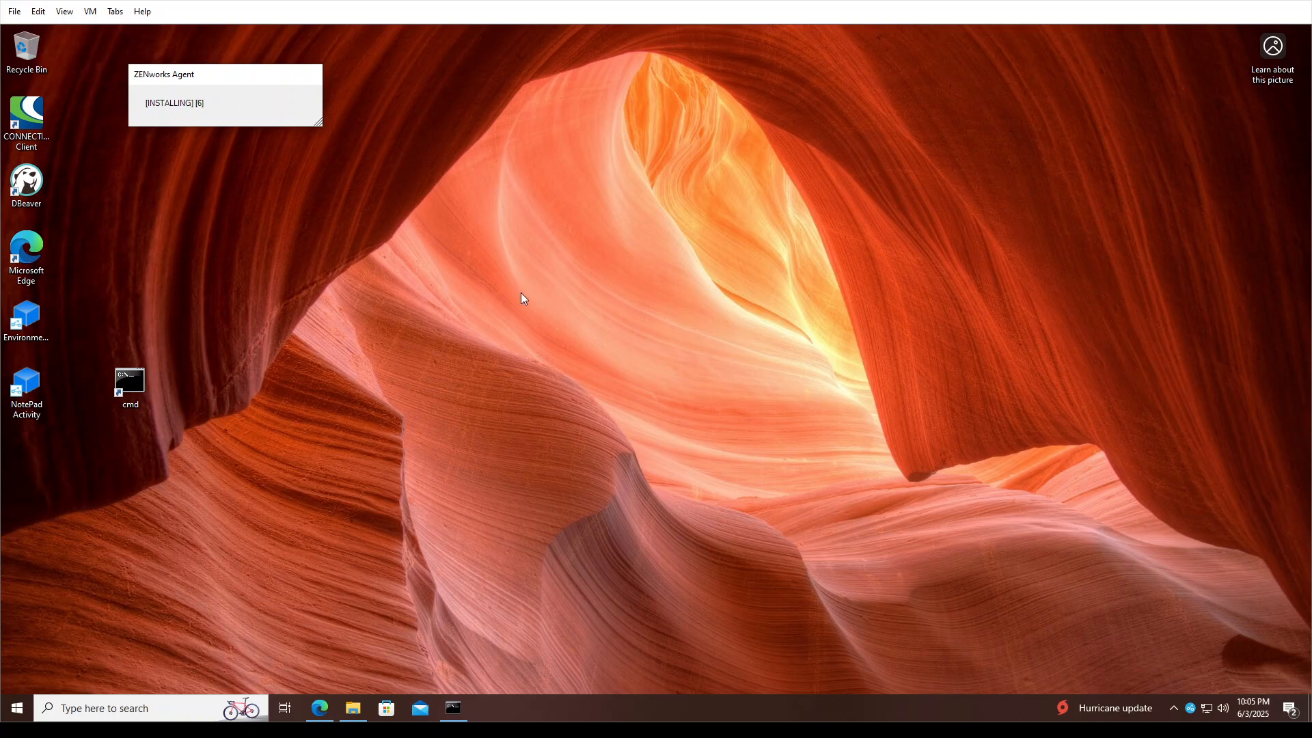
left_click(1192, 706)
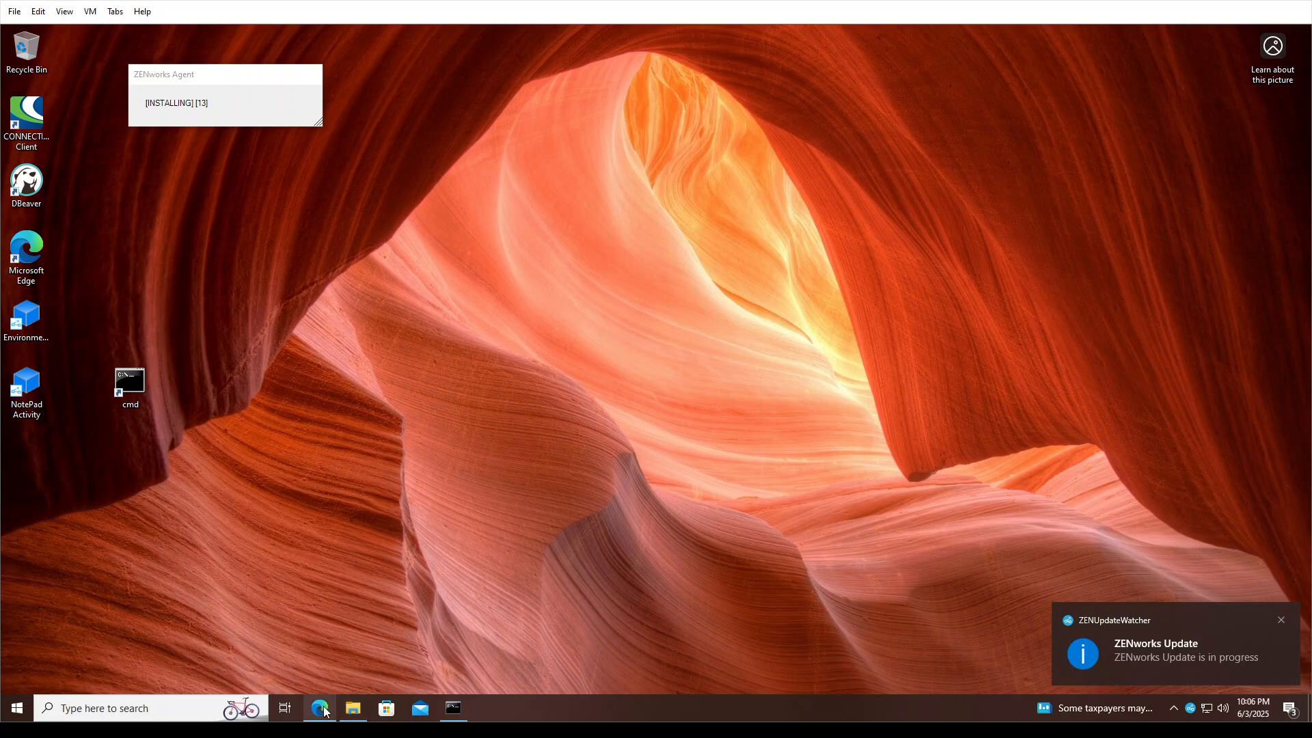
- Switch to ZENworks Control Center in Edge, move its window aside, and view the SA_Tiny bundle's summary and size
mouse_move(321, 711)
left_click(382, 680)
left_click_drag(457, 31, 891, 49)
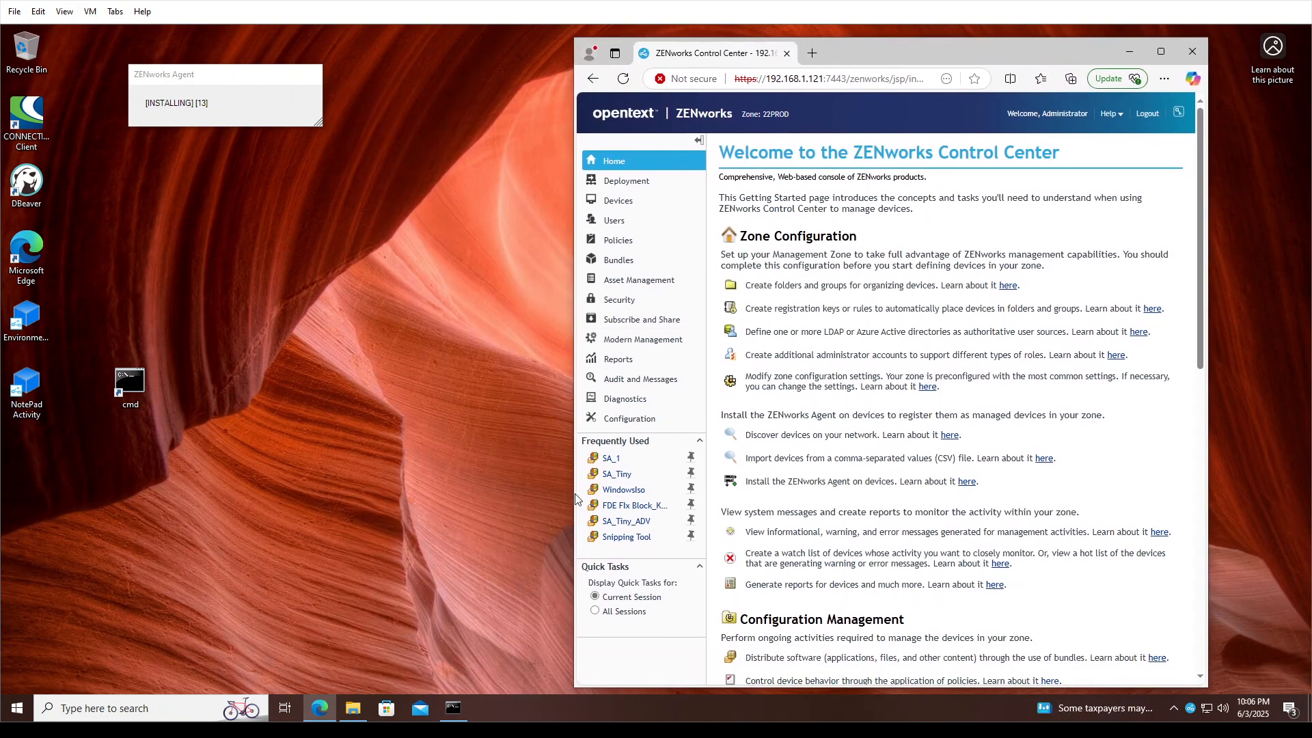
left_click(622, 475)
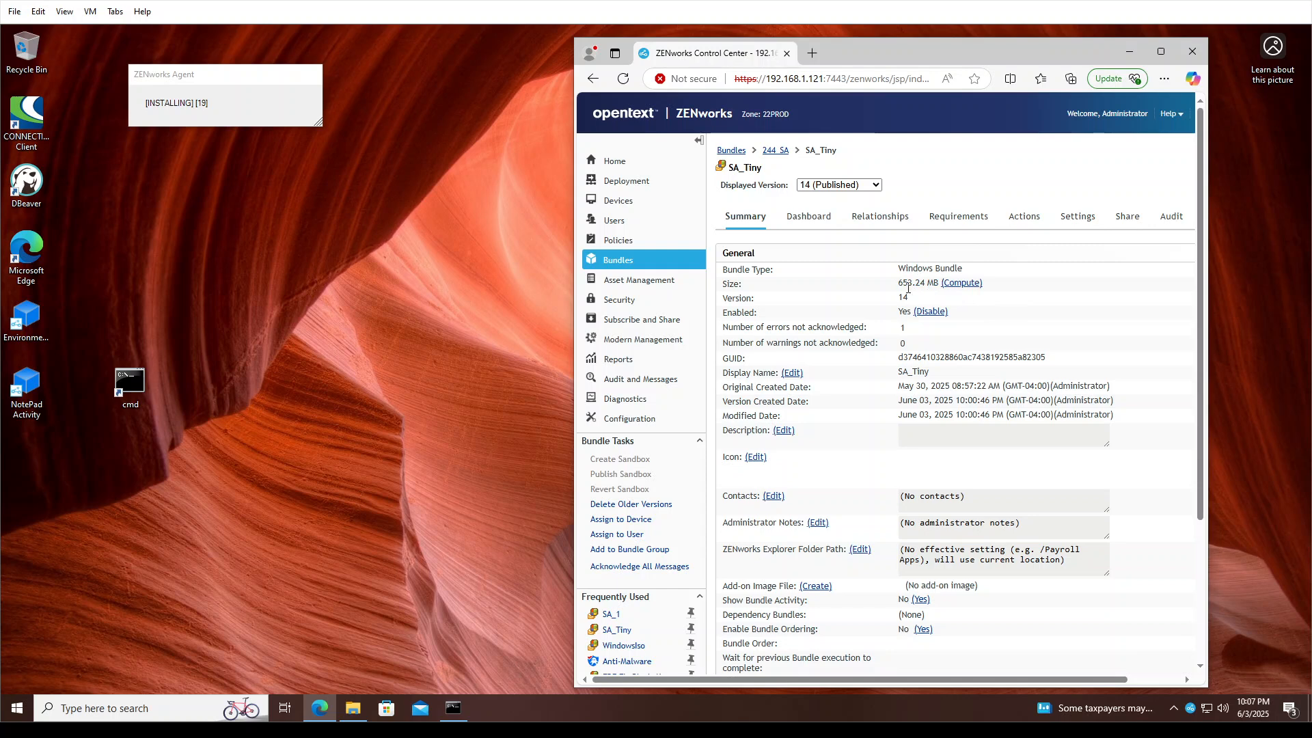
- Open the SA_1 bundle from the 244_SA folder and compute its size
left_click(776, 151)
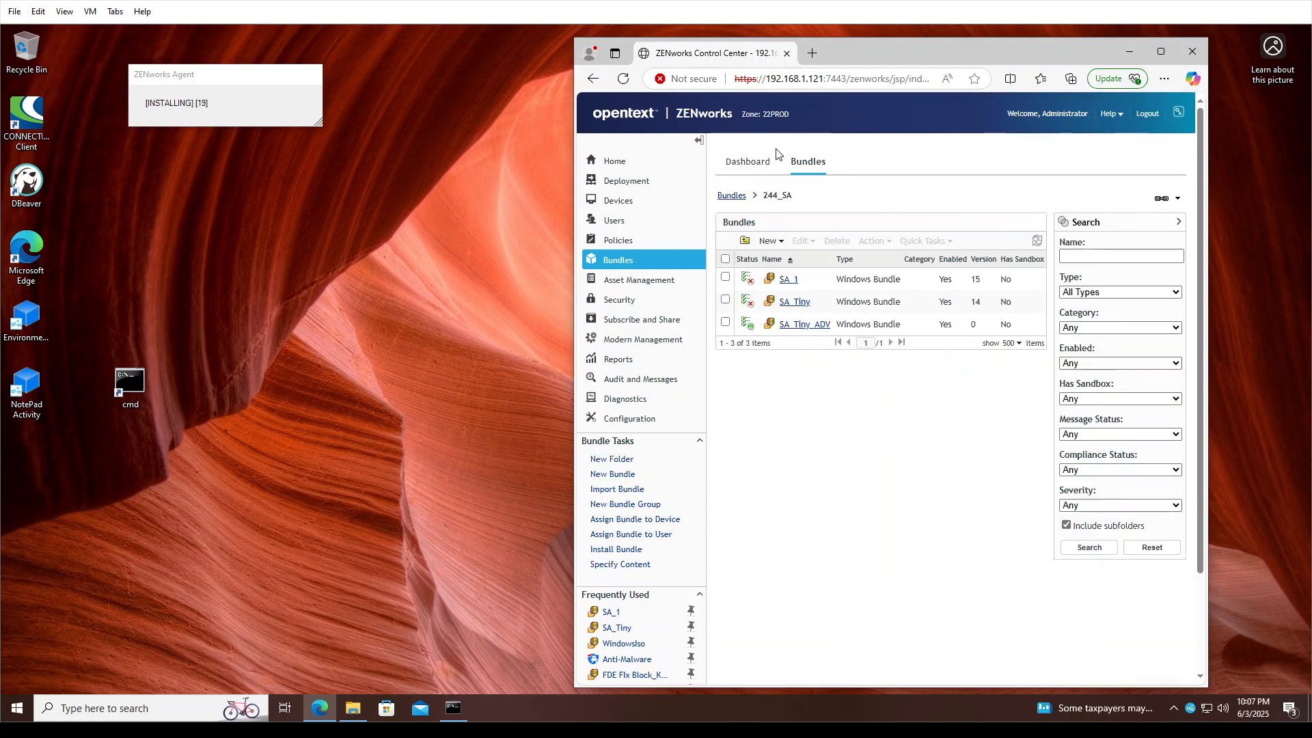
left_click(783, 281)
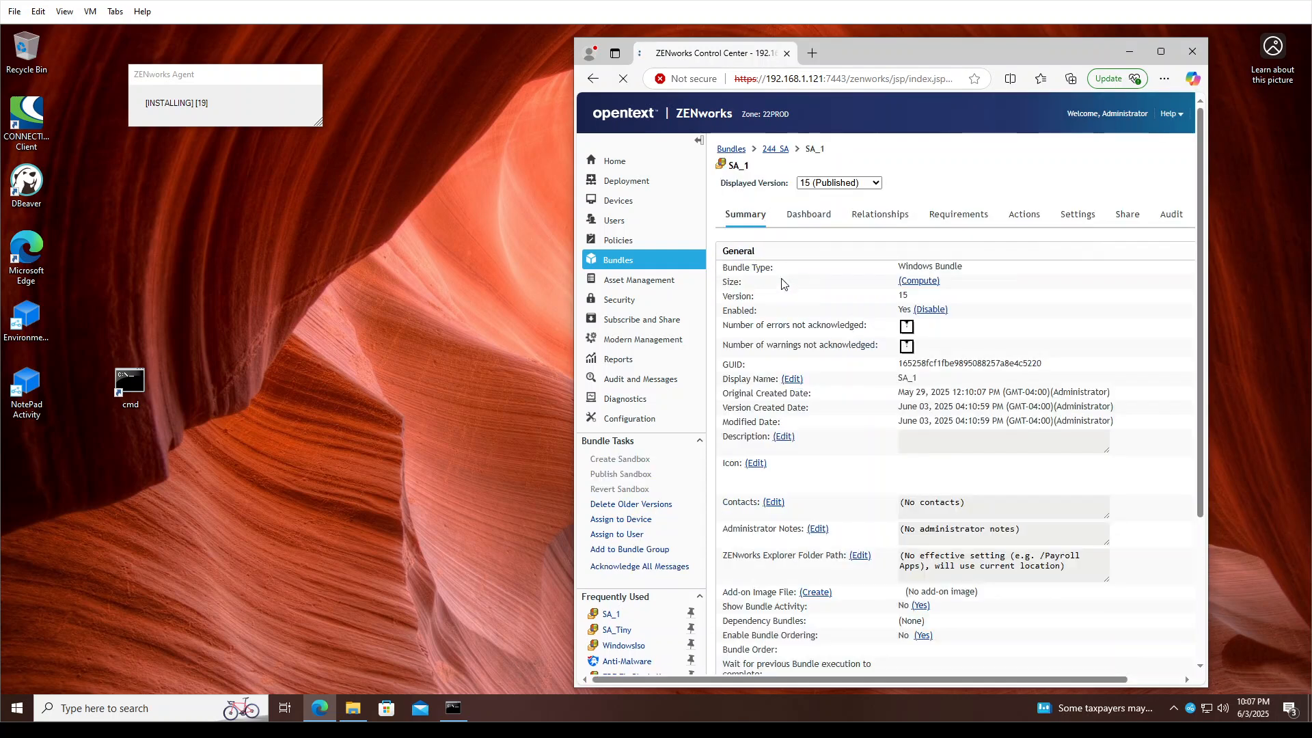
left_click(916, 283)
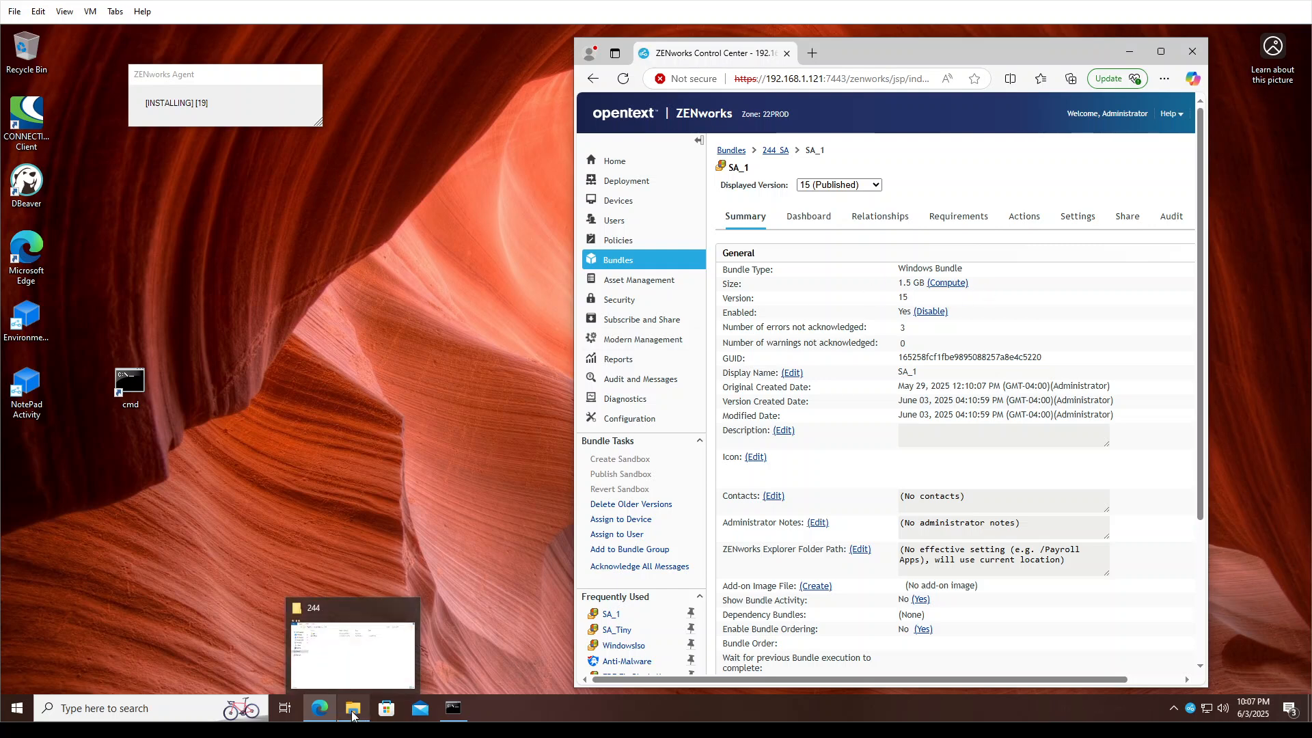
- Check the size of 244_64 in the C:\244 folder and show the command prompt with its extraction command
left_click(353, 650)
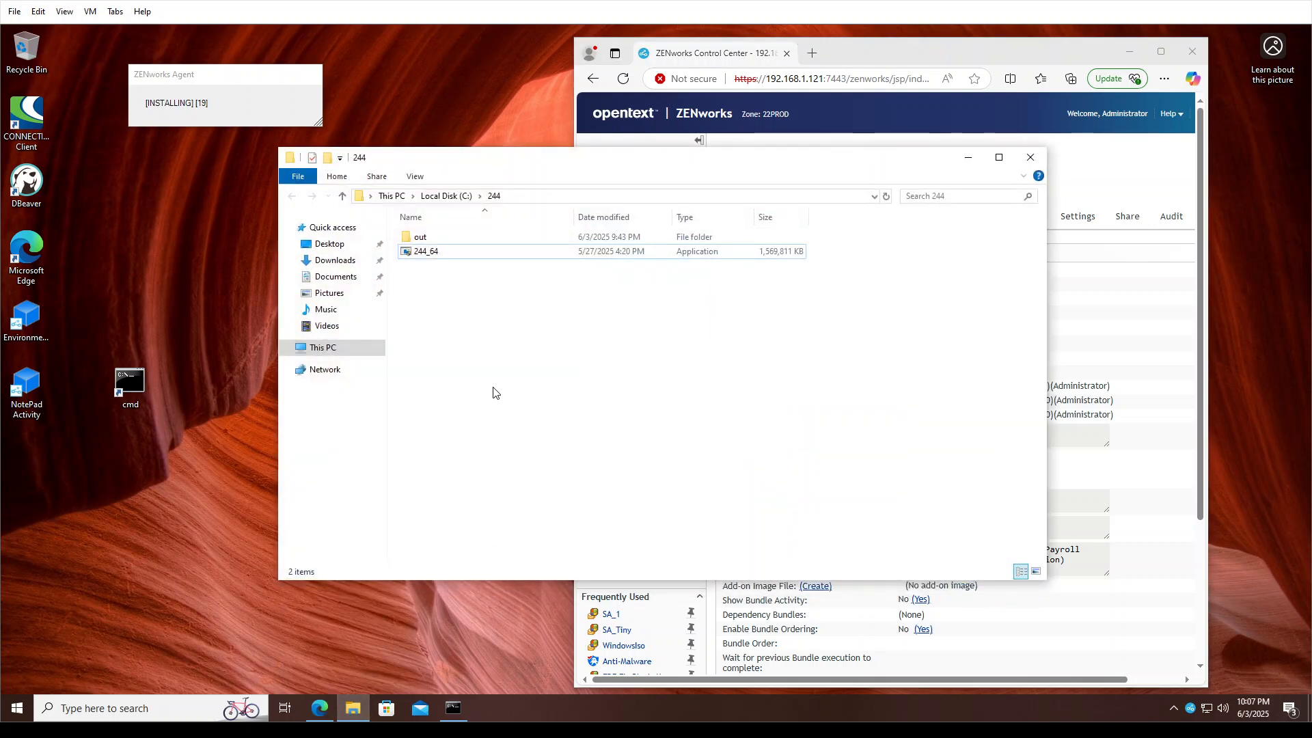
left_click(498, 251)
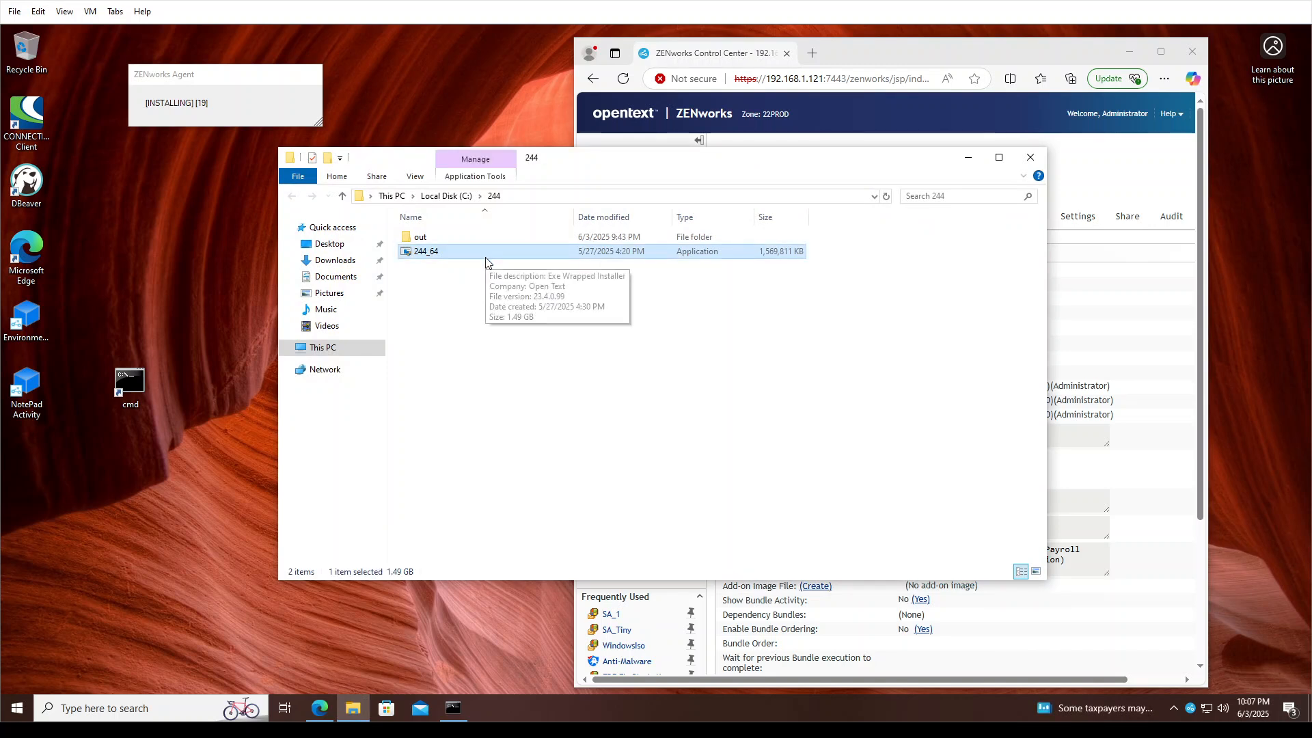
left_click(453, 708)
left_click_drag(384, 163, 529, 281)
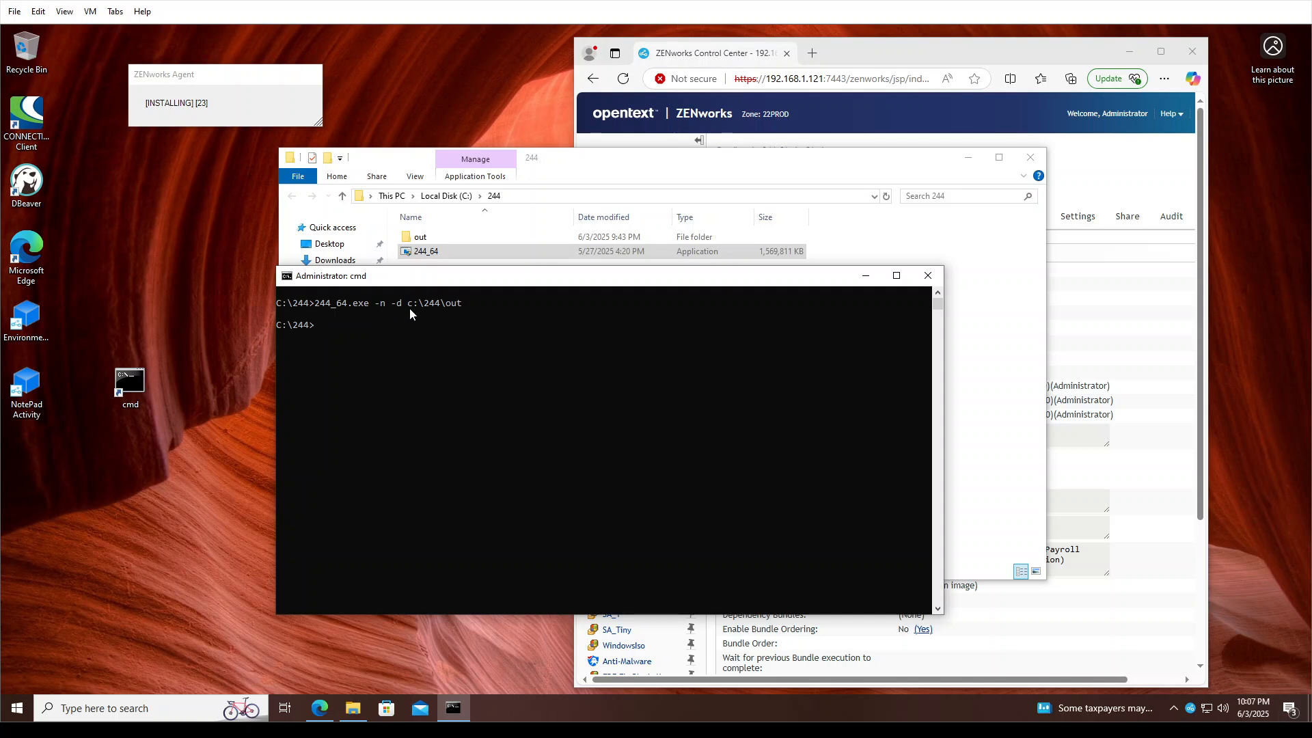
- Open the extracted out folder, sort its files by size, and widen the Name column to read the full file names
double_click(435, 240)
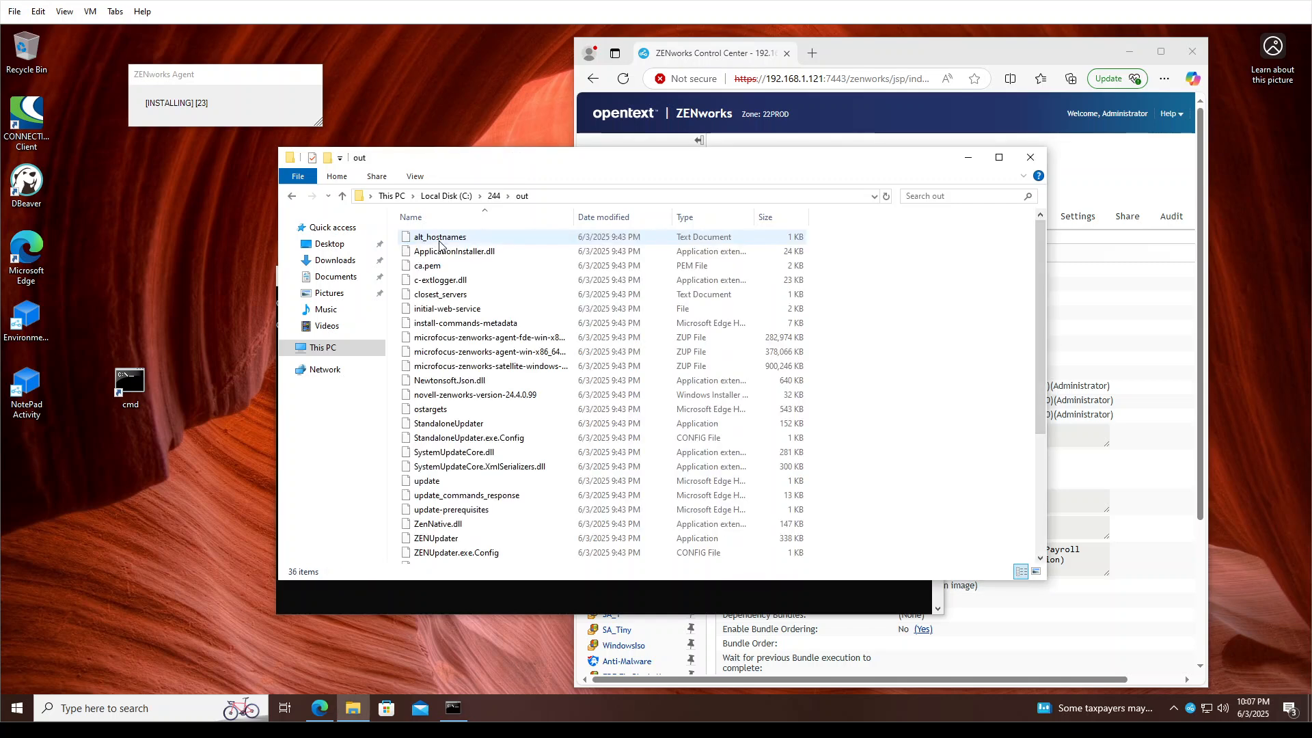
left_click(767, 217)
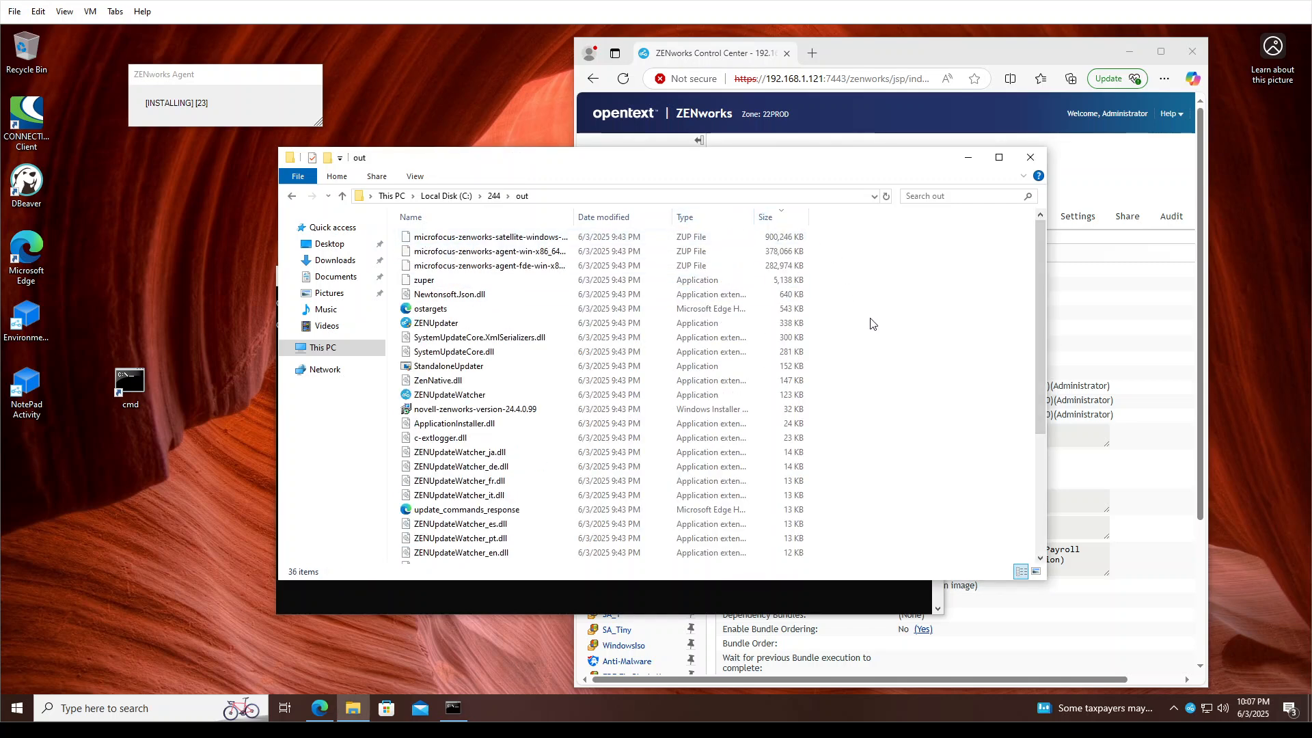
left_click(478, 237)
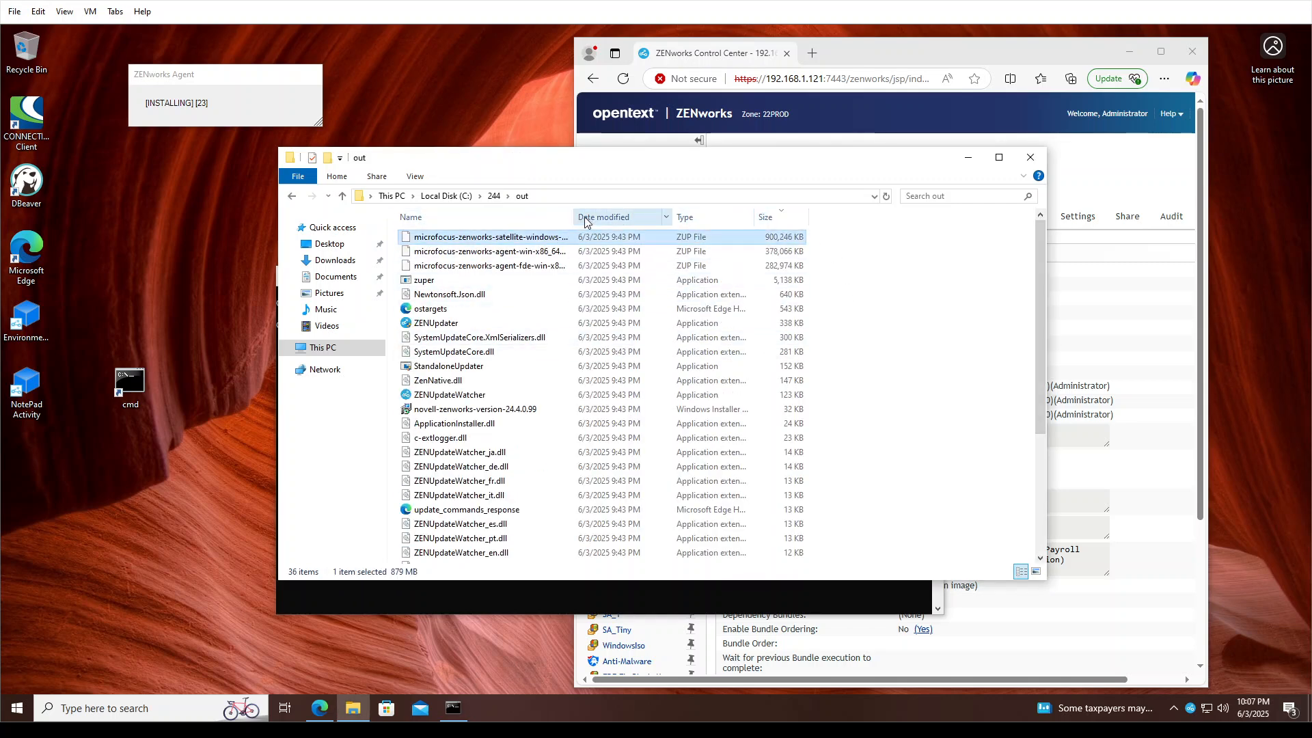
left_click_drag(575, 217, 668, 217)
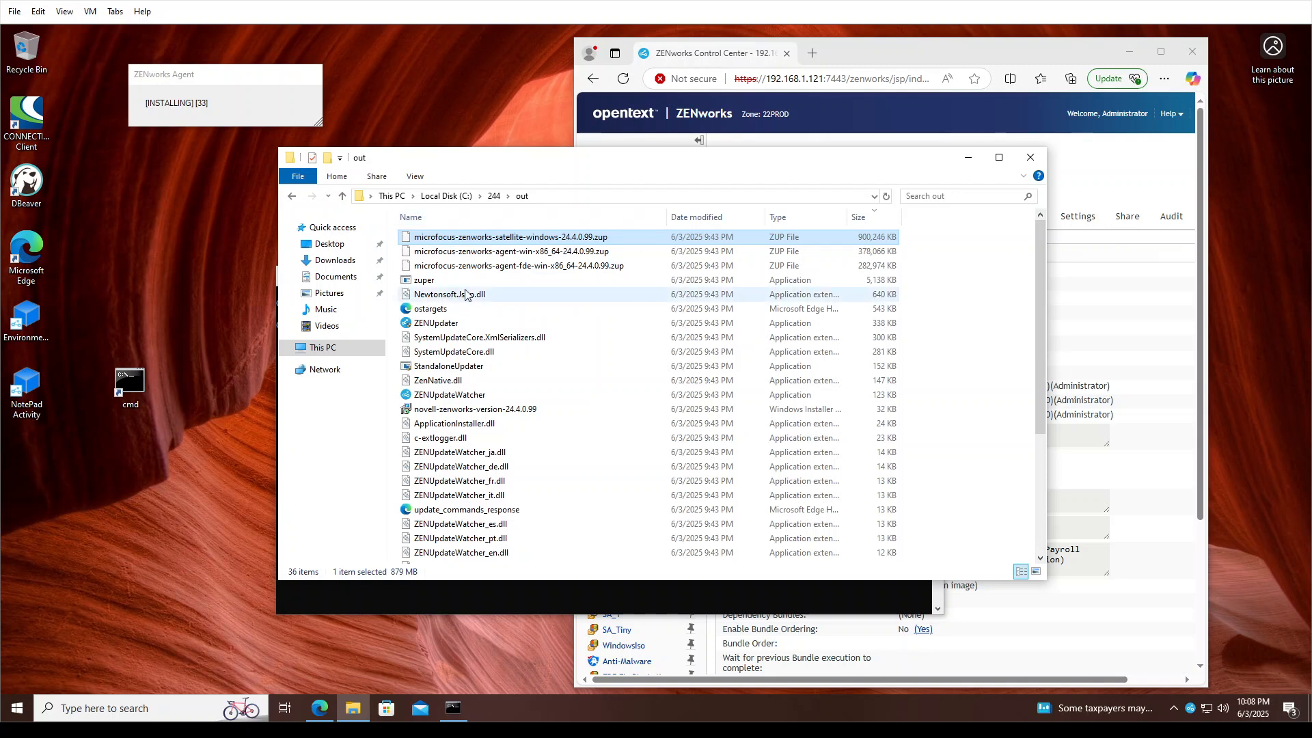
- Examine the satellite, agent and agent-fde ZUP packages in the out folder and compare their sizes
left_click(485, 239)
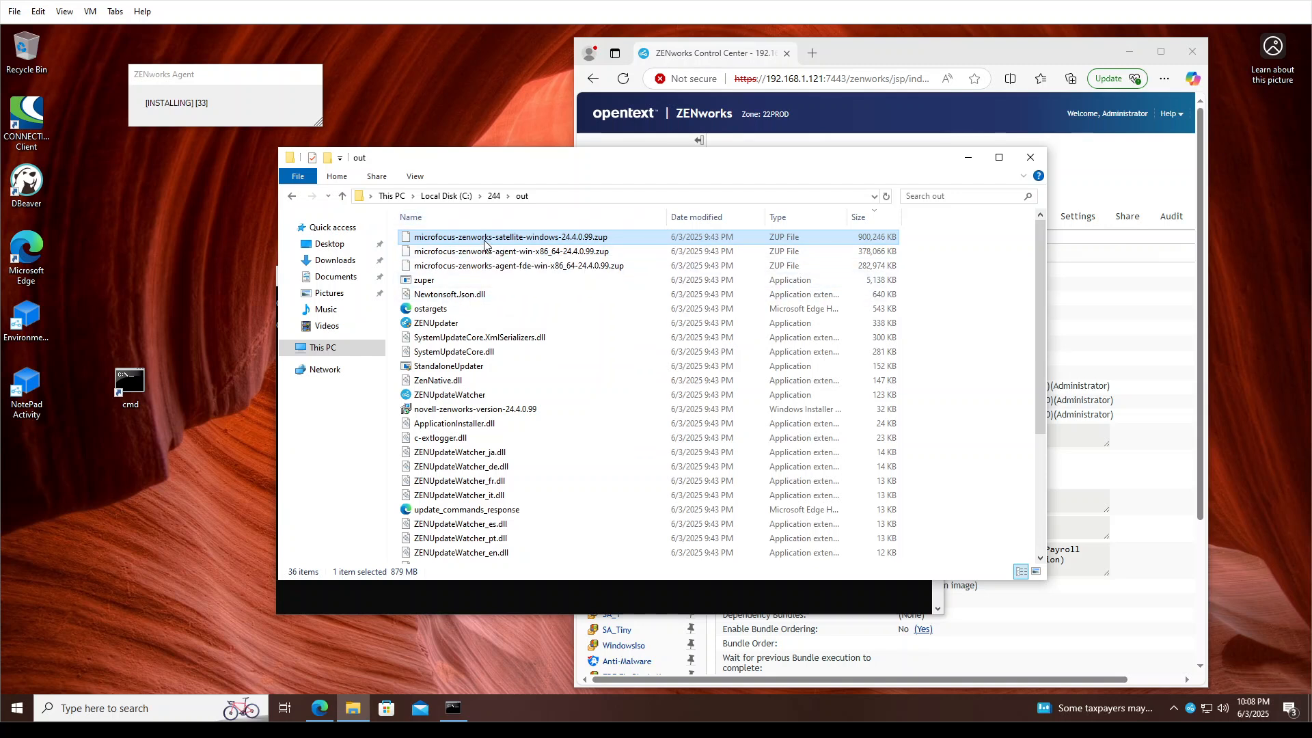
left_click(407, 242)
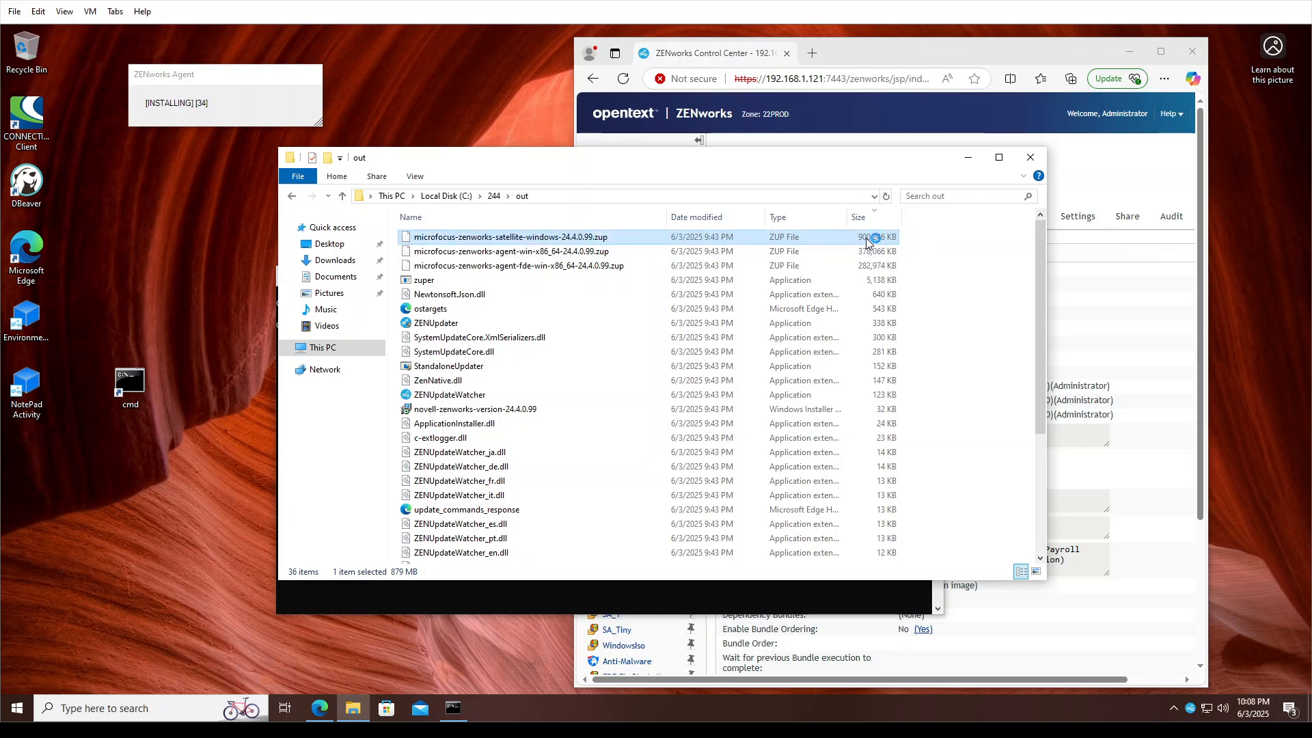
left_click(508, 253)
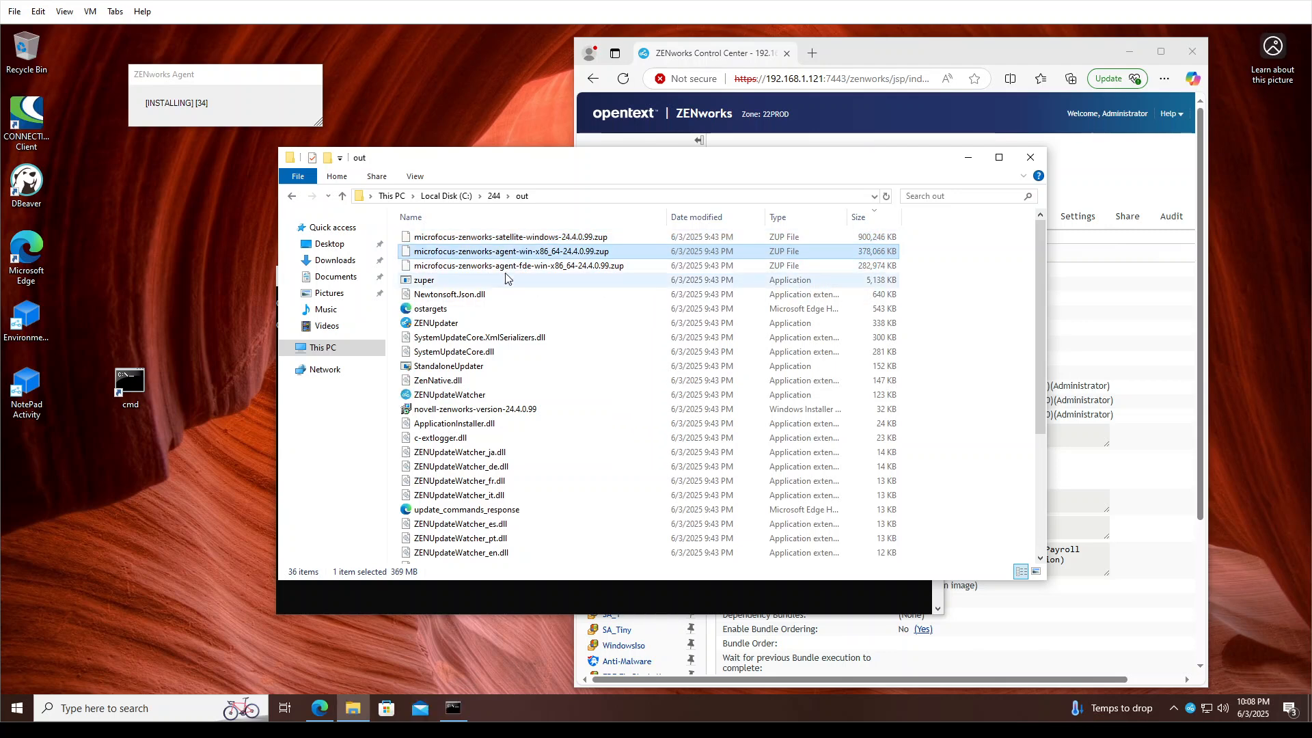
left_click(503, 270)
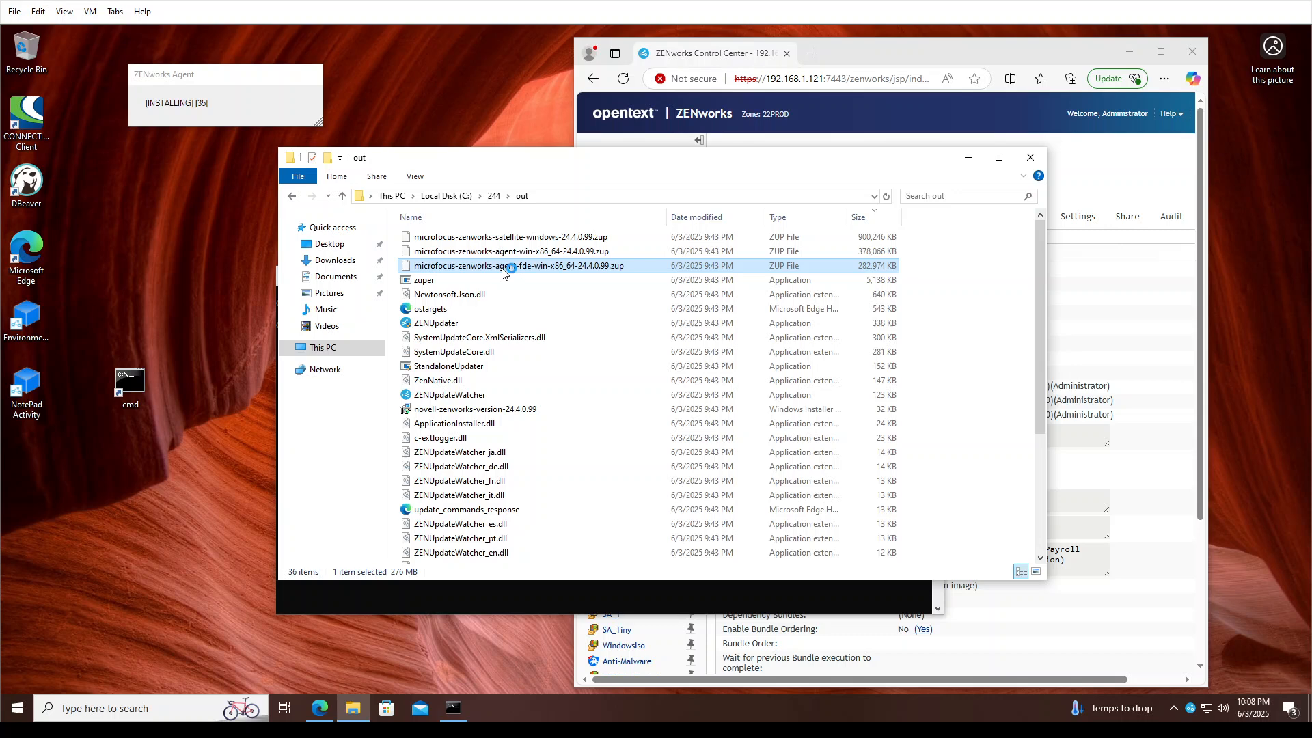
left_click(481, 239)
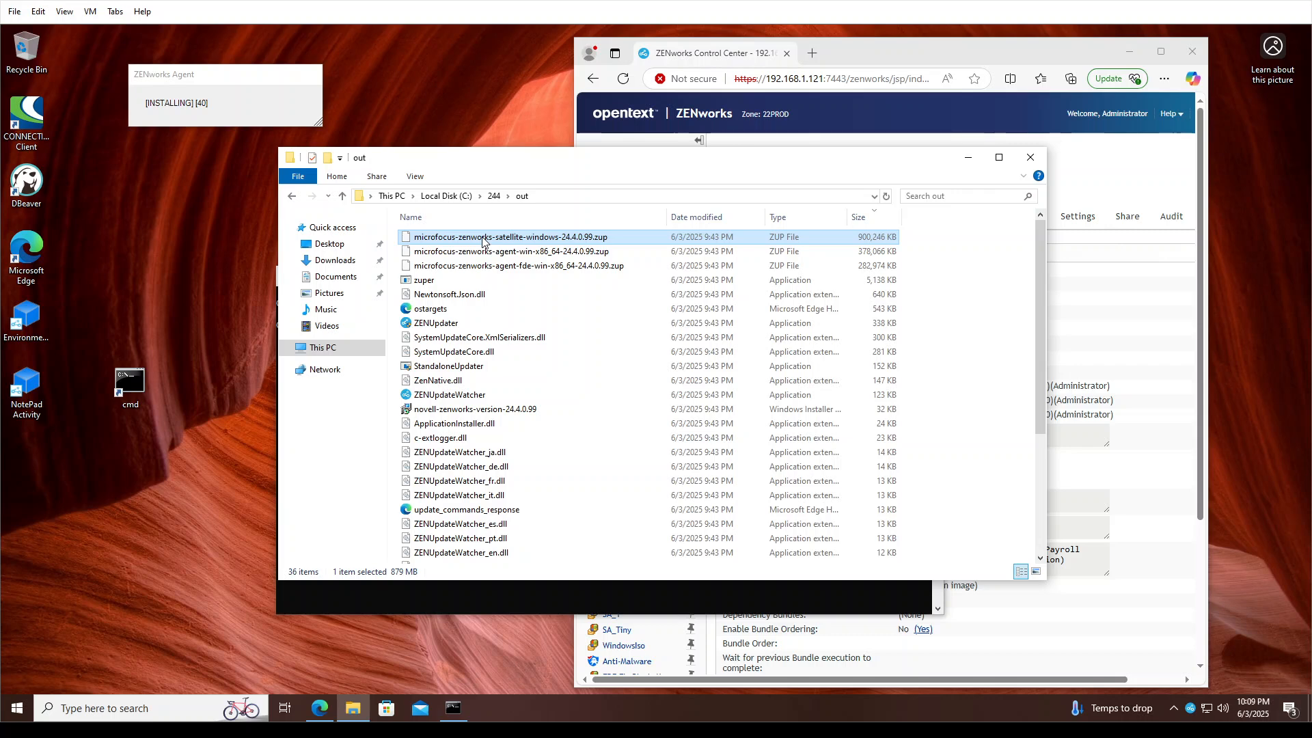
left_click(507, 267)
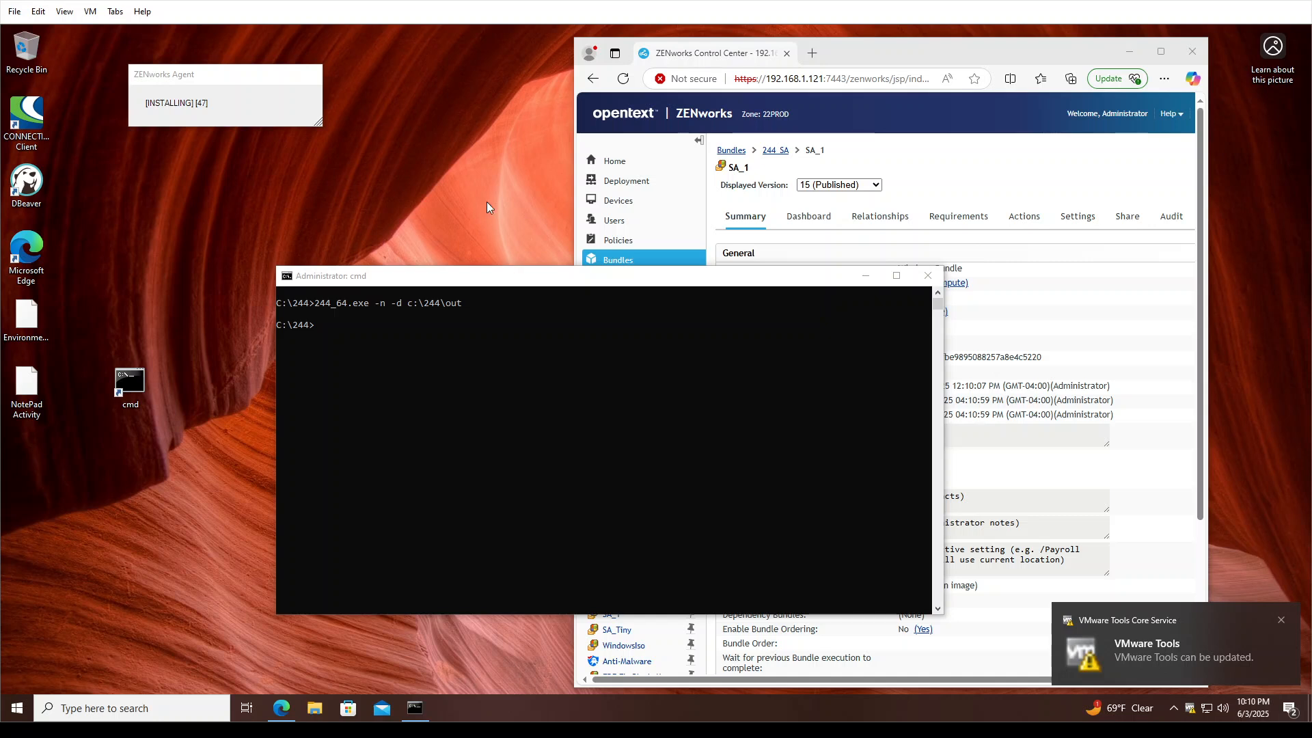
- Review the SA_1 bundle's relationships and system requirements, widening the browser window to show the whole registry key version filter
left_click(878, 217)
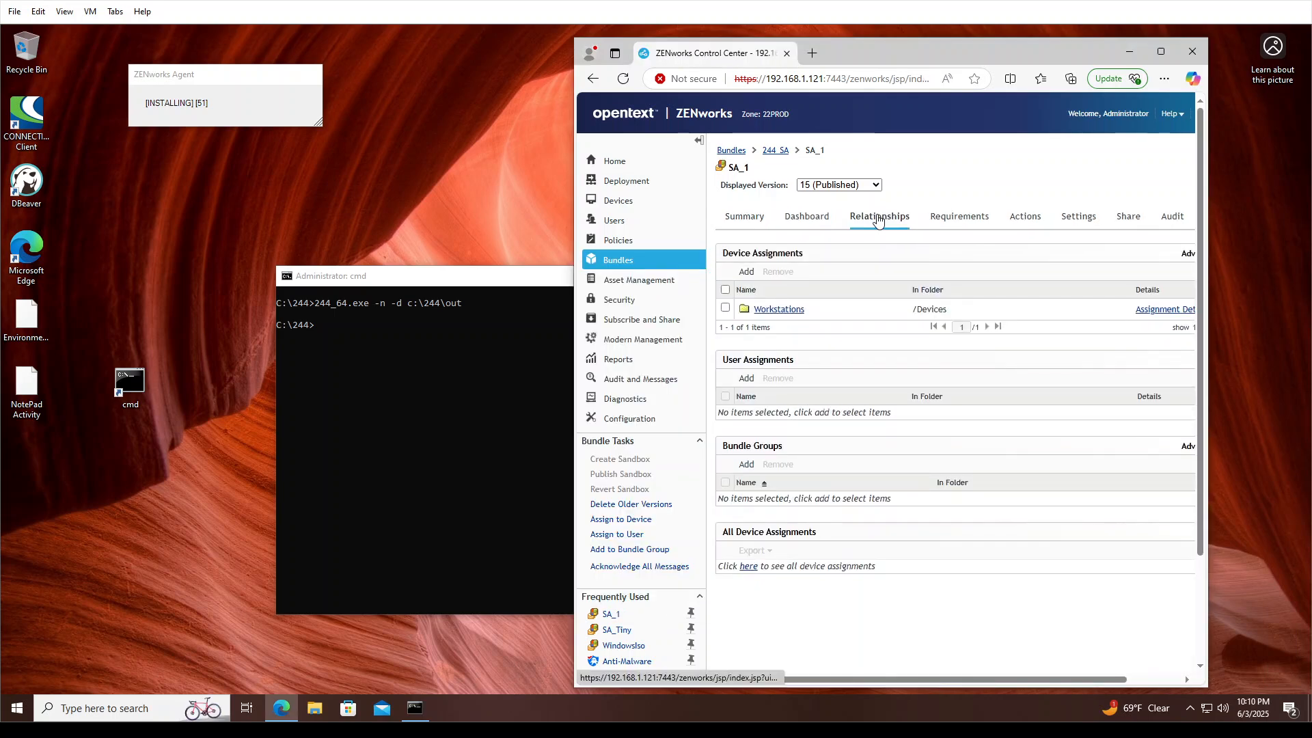
left_click(958, 217)
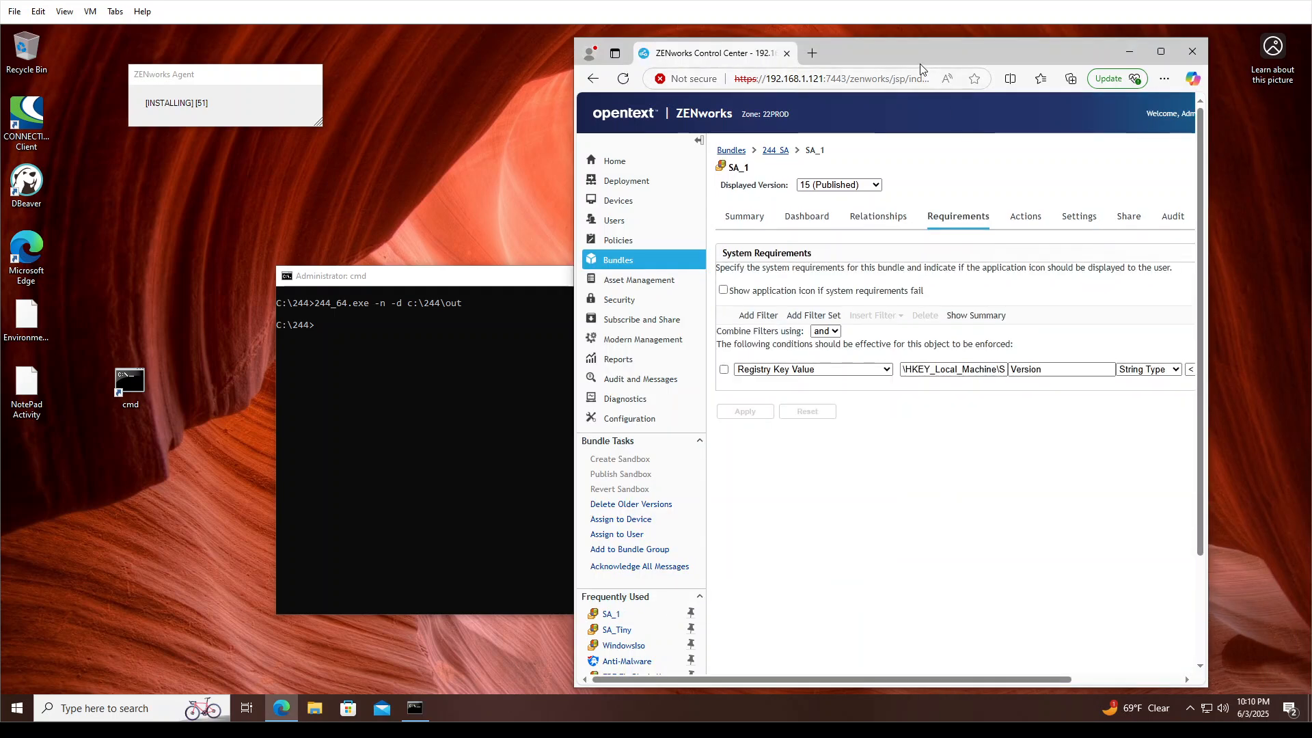
left_click_drag(945, 53, 807, 50)
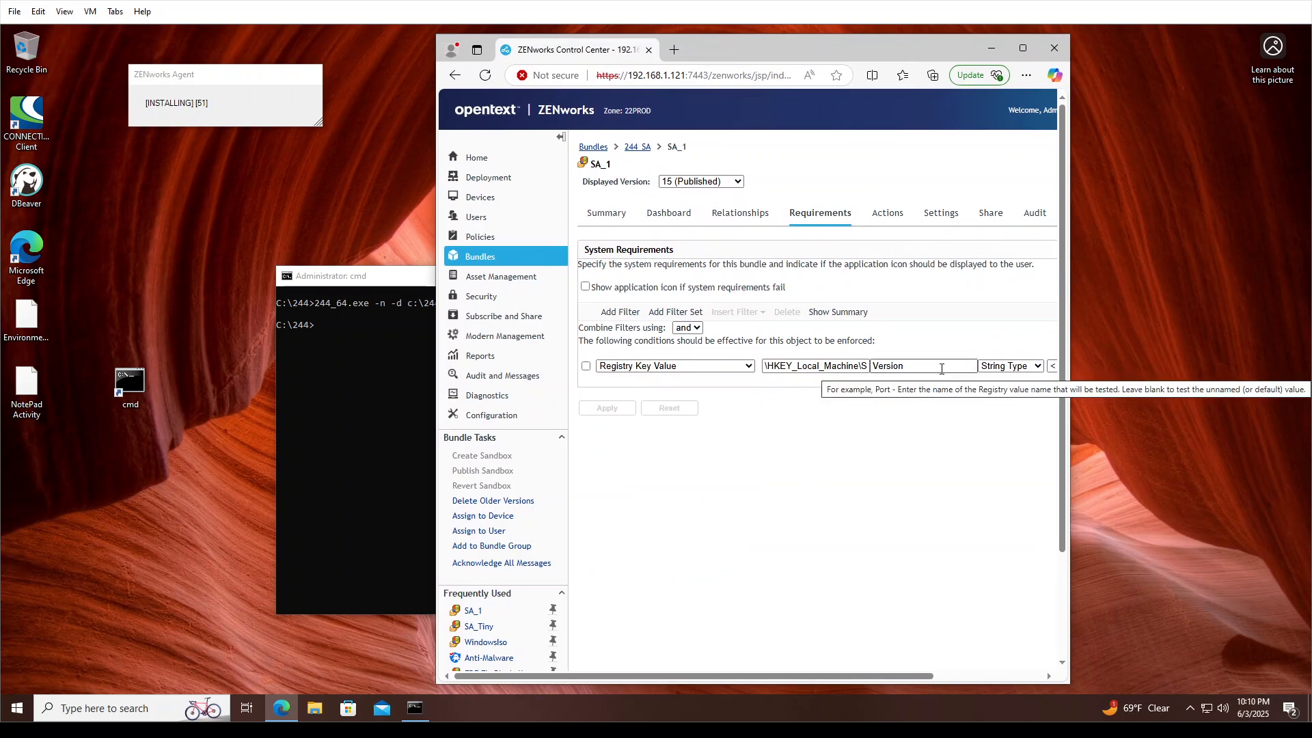
left_click_drag(783, 367, 1037, 375)
left_click_drag(1069, 314, 1245, 382)
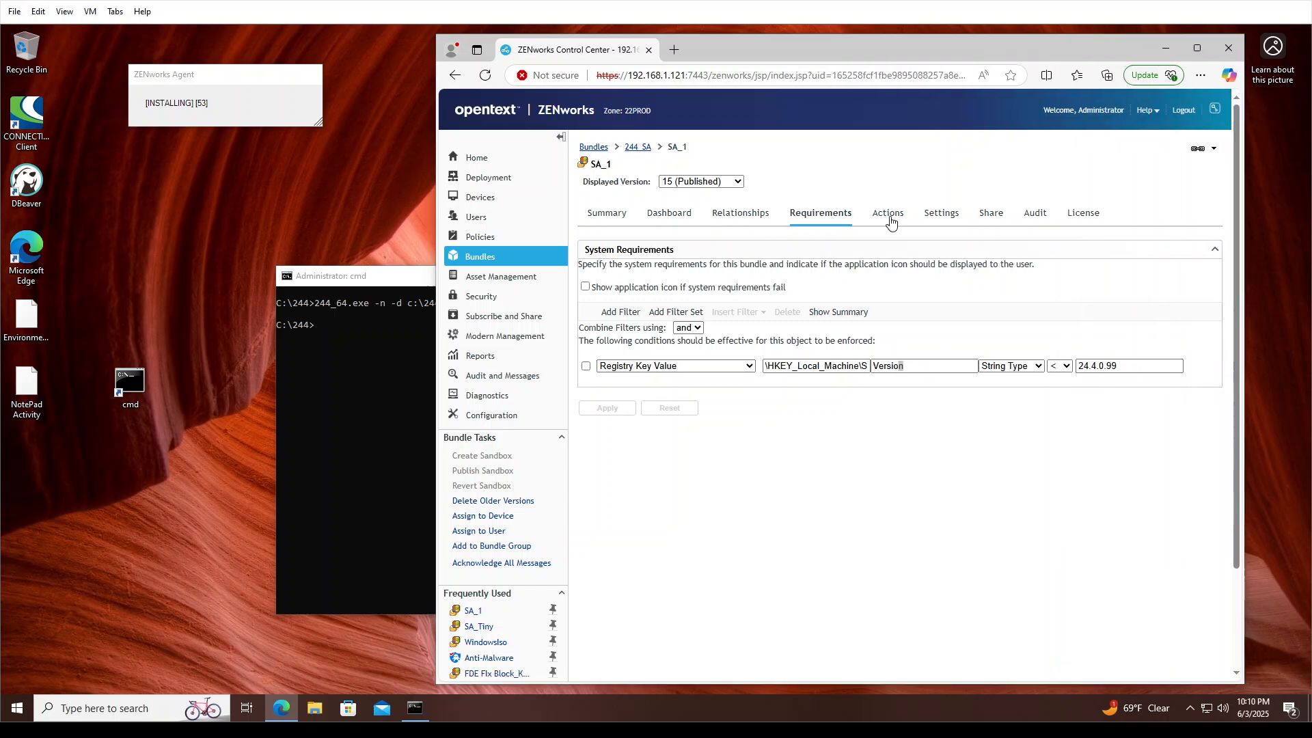
- Display the SA_1 bundle's install actions and open the Install File(s) action to inspect its file details
left_click(890, 220)
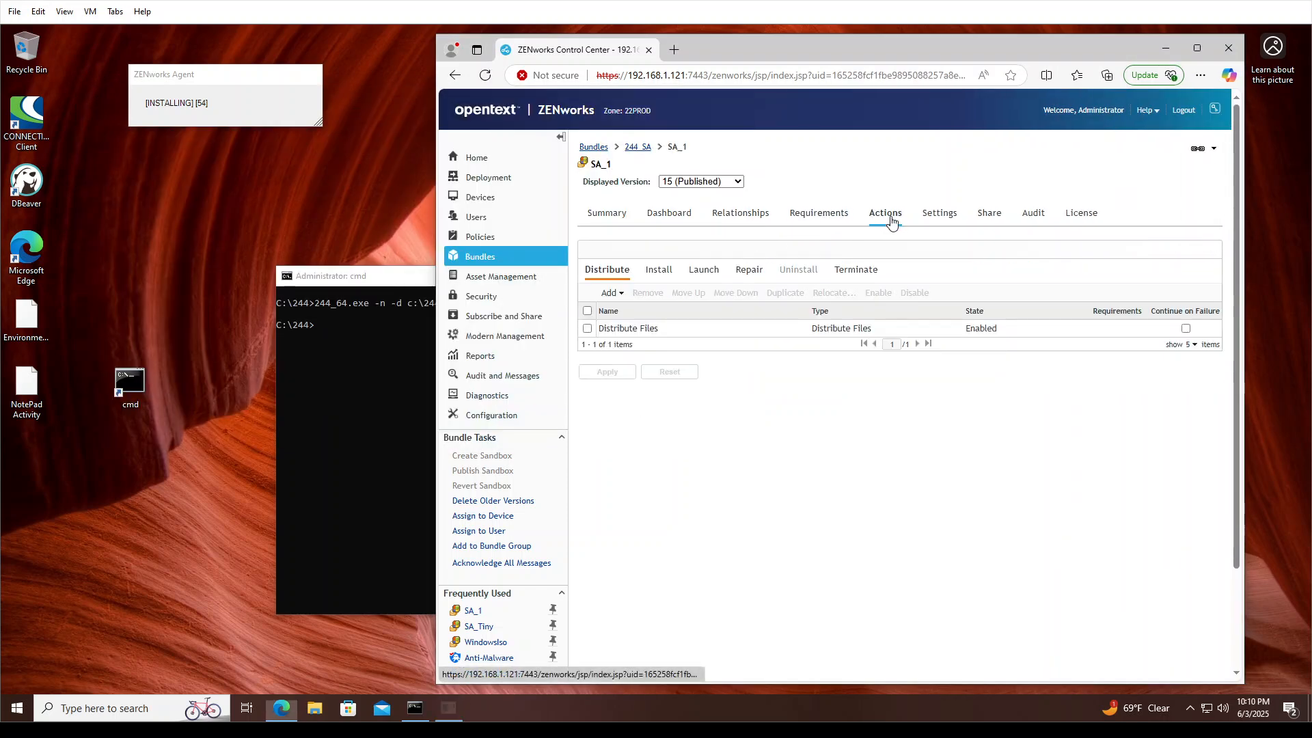
left_click(649, 274)
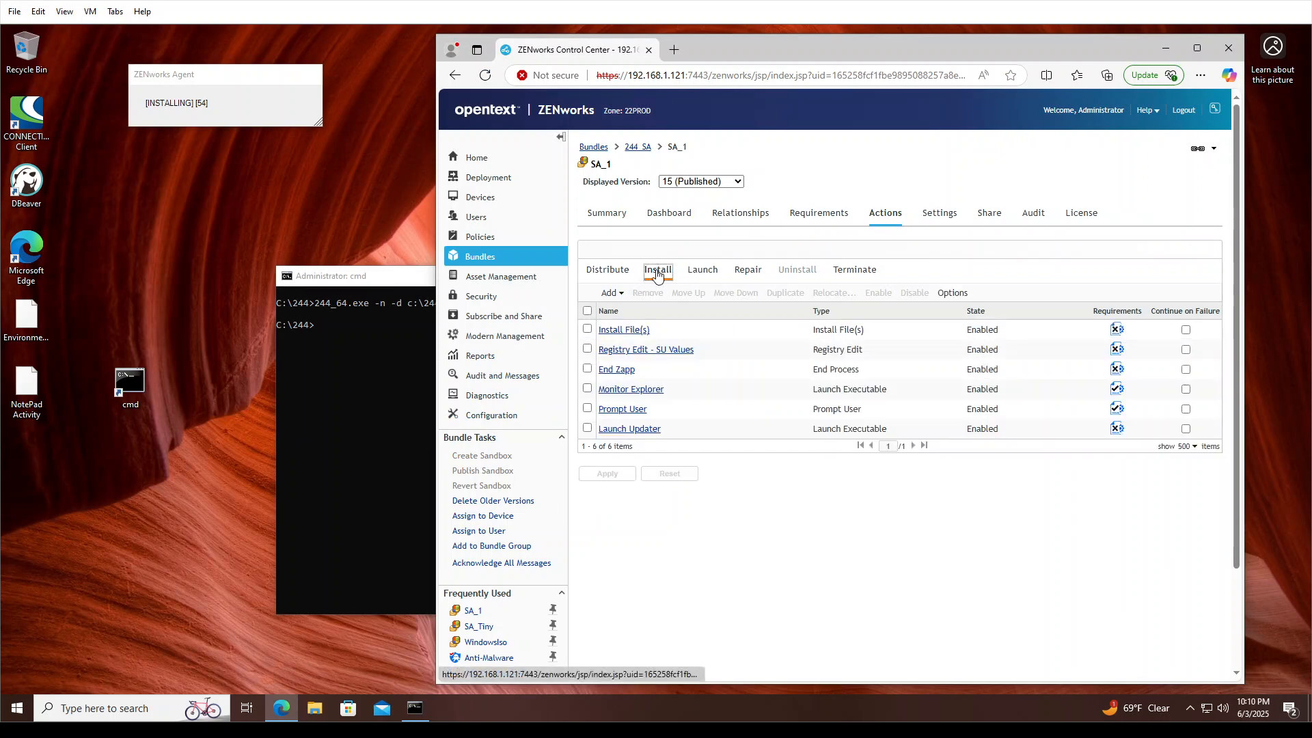
left_click(623, 331)
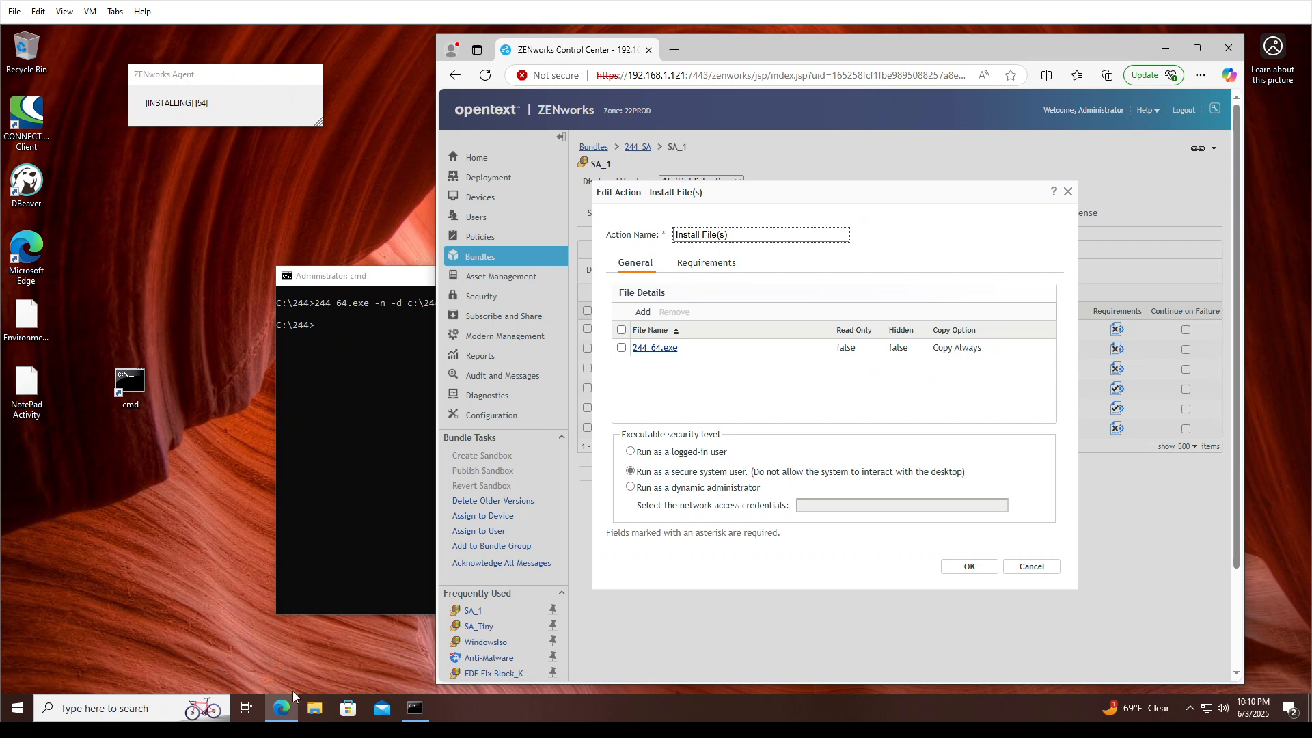
- Switch to File Explorer and open the C:\244\out folder
left_click(316, 709)
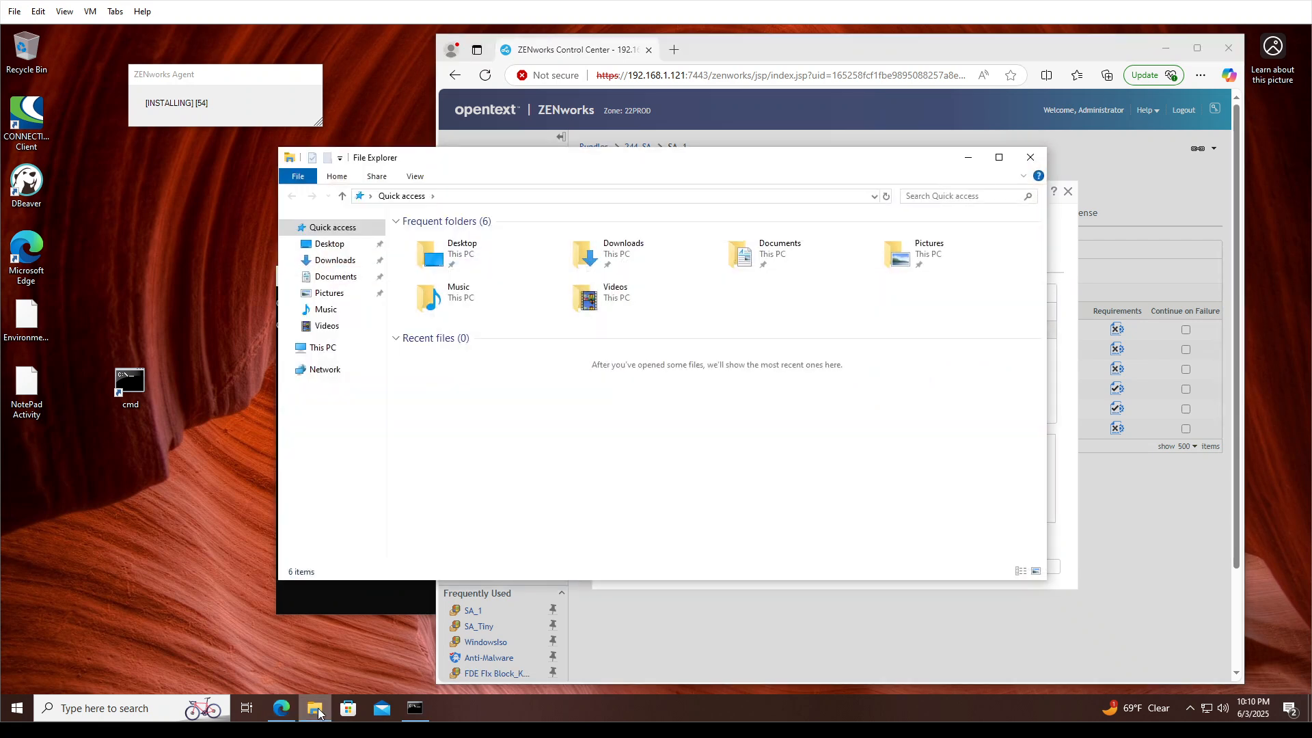
left_click(334, 348)
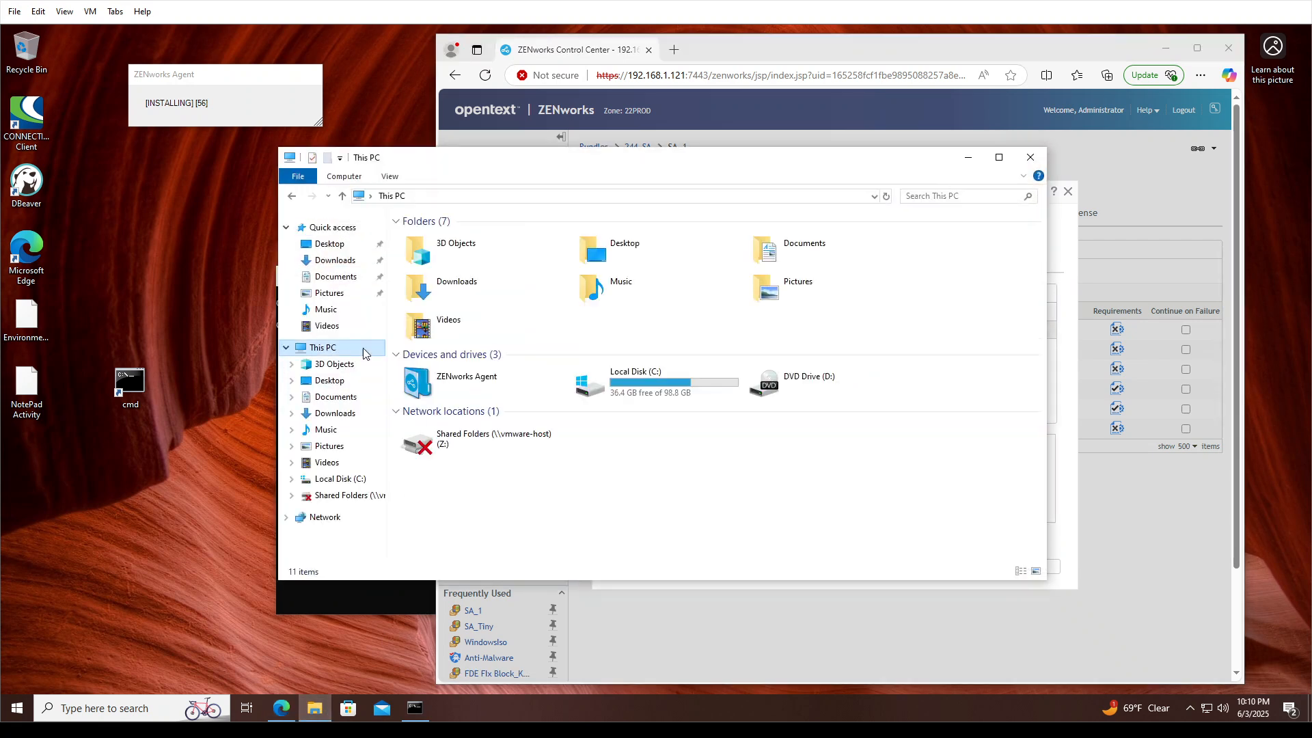
double_click(635, 382)
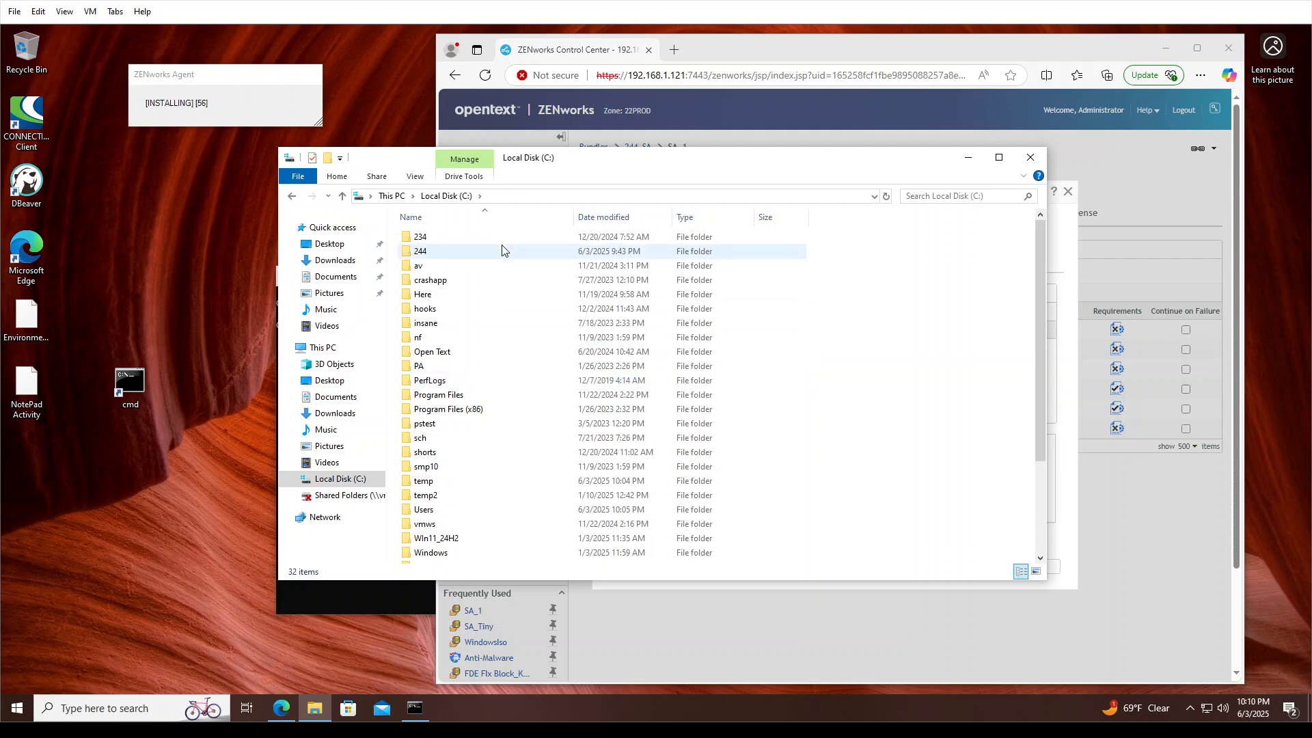
double_click(502, 250)
double_click(411, 241)
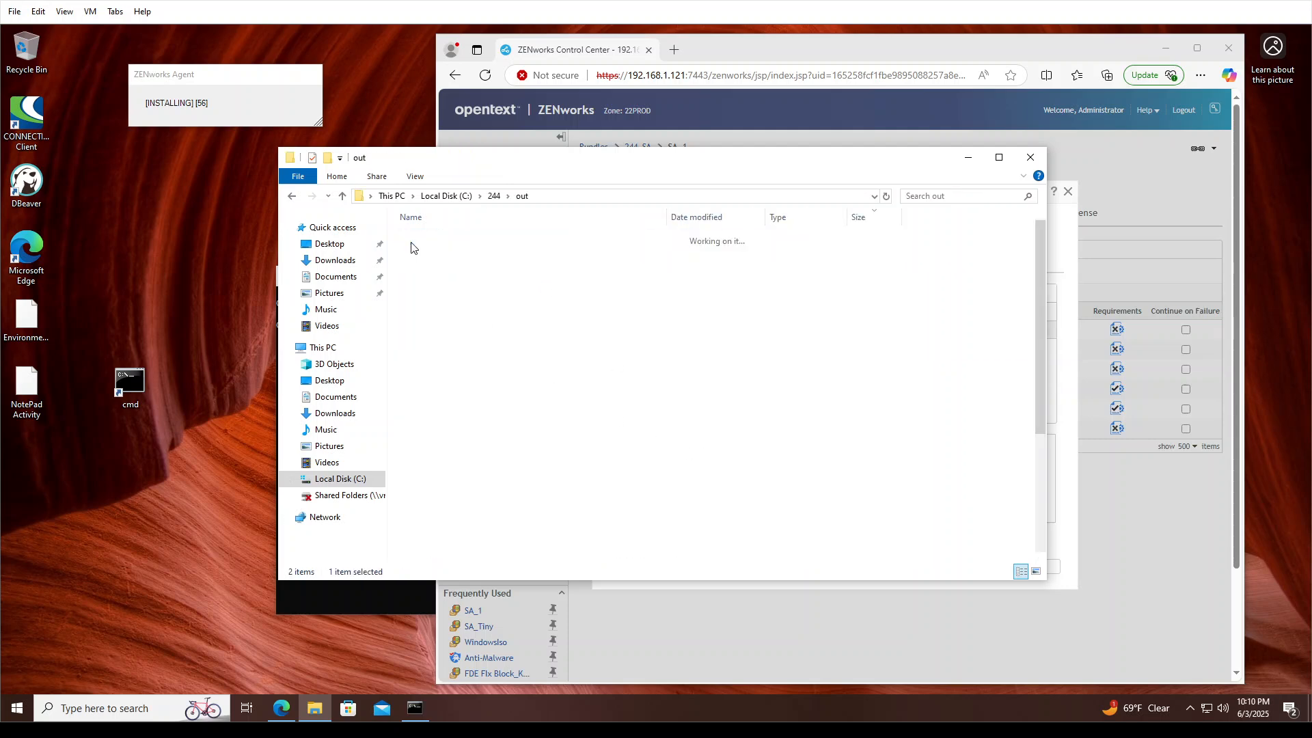
- Sort the out folder's files by size, examine the smallest files and the largest satellite ZUP package, and minimize the File Explorer window
left_click(519, 243)
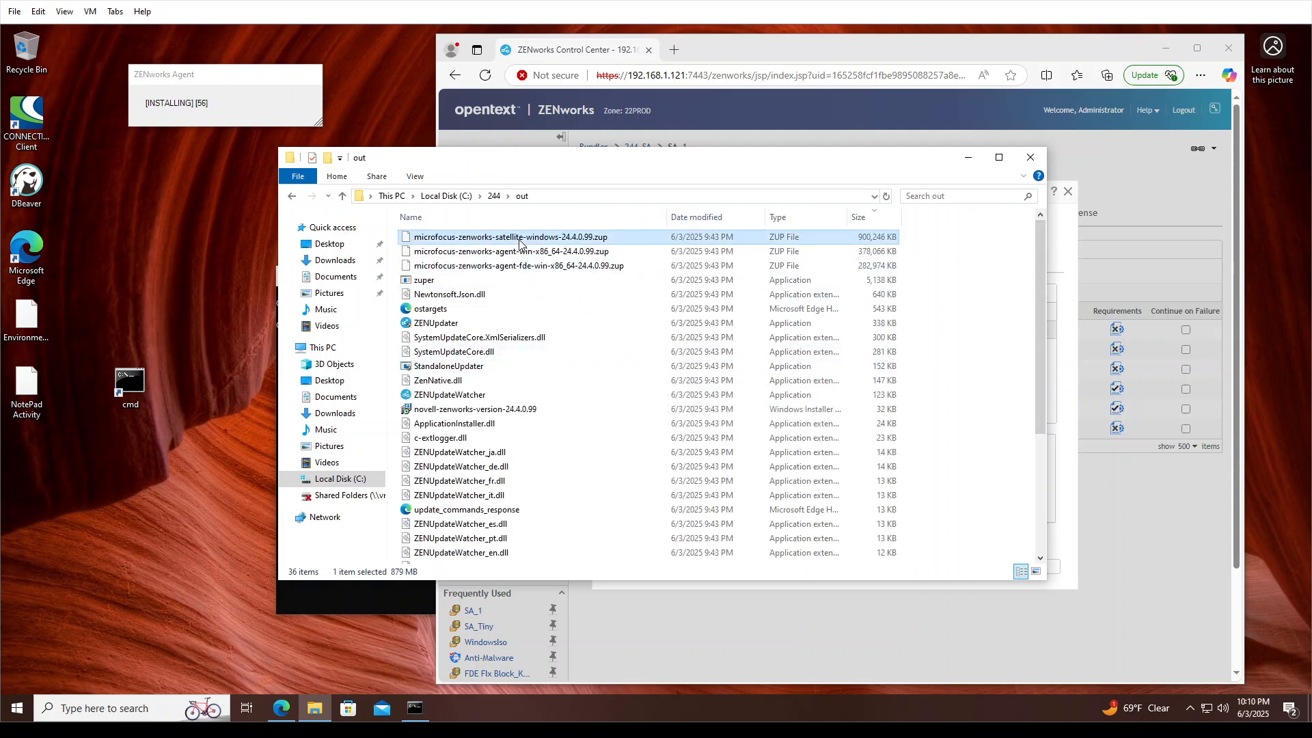
left_click(862, 217)
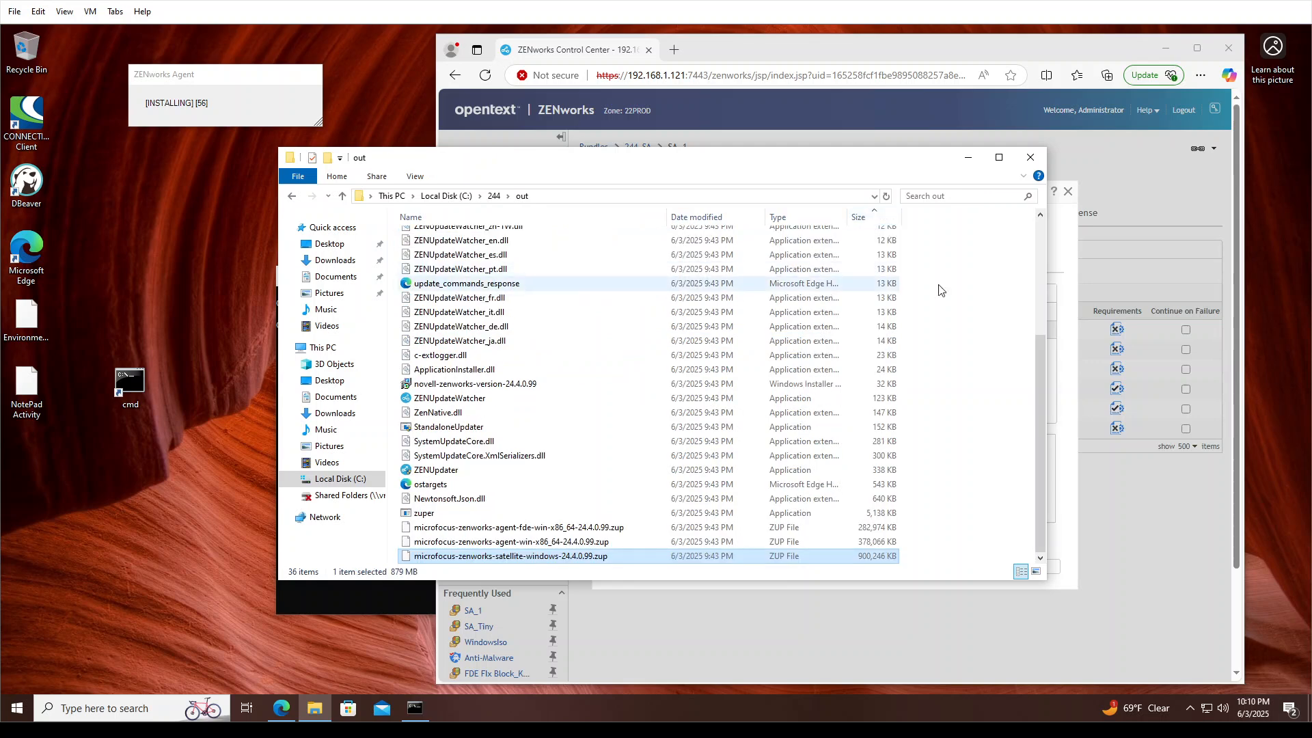
scroll(1043, 419, "up", 5)
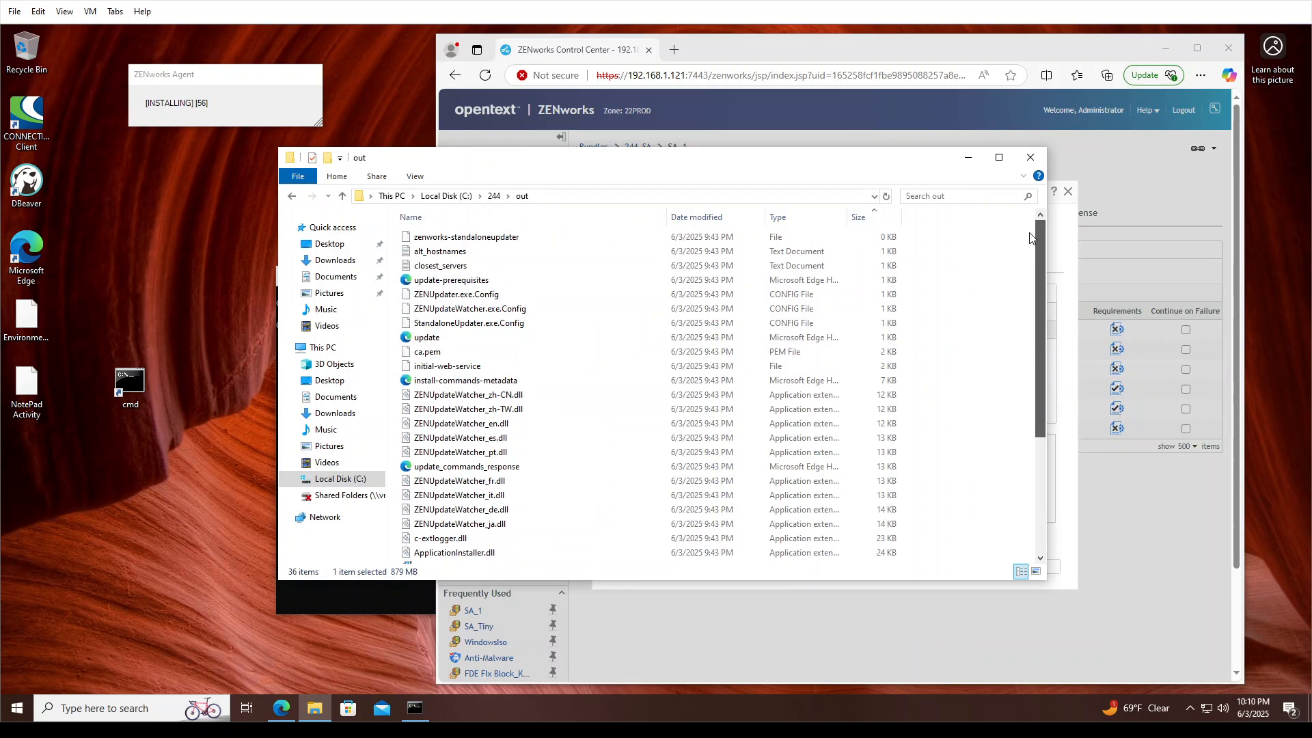
left_click(485, 239)
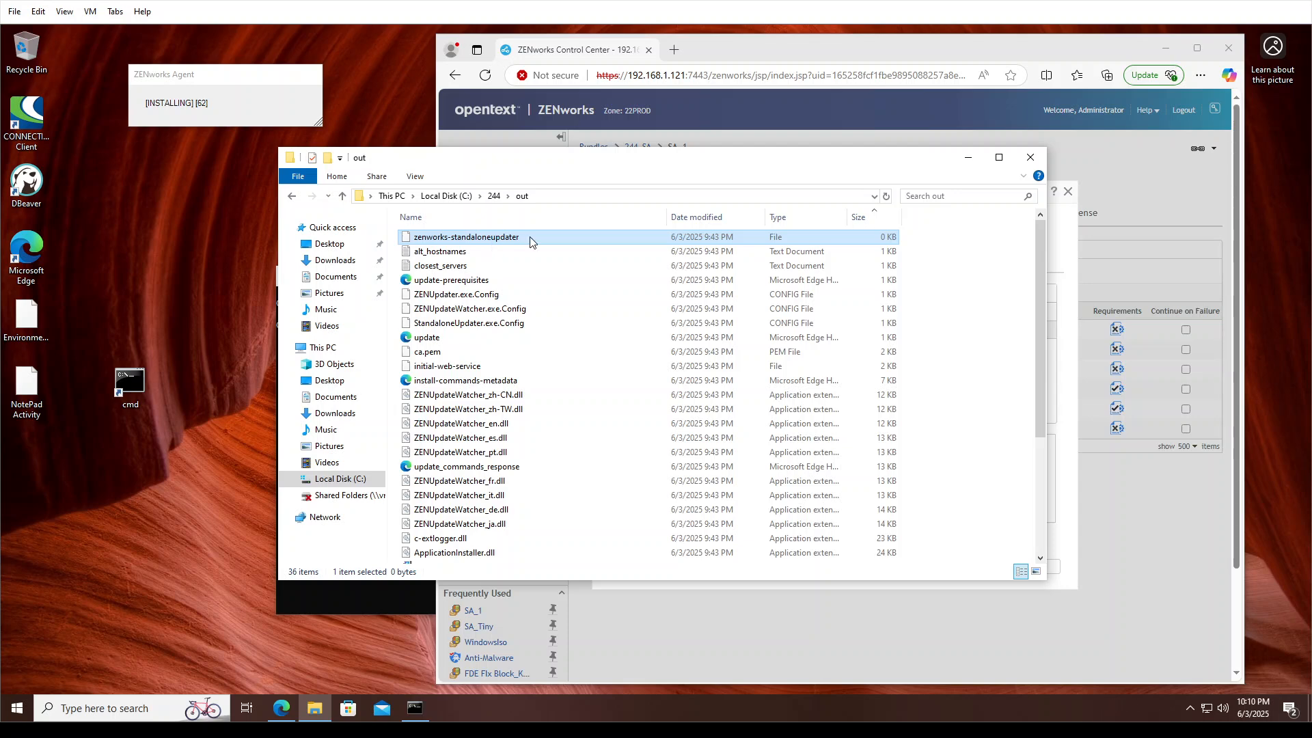
left_click(863, 223)
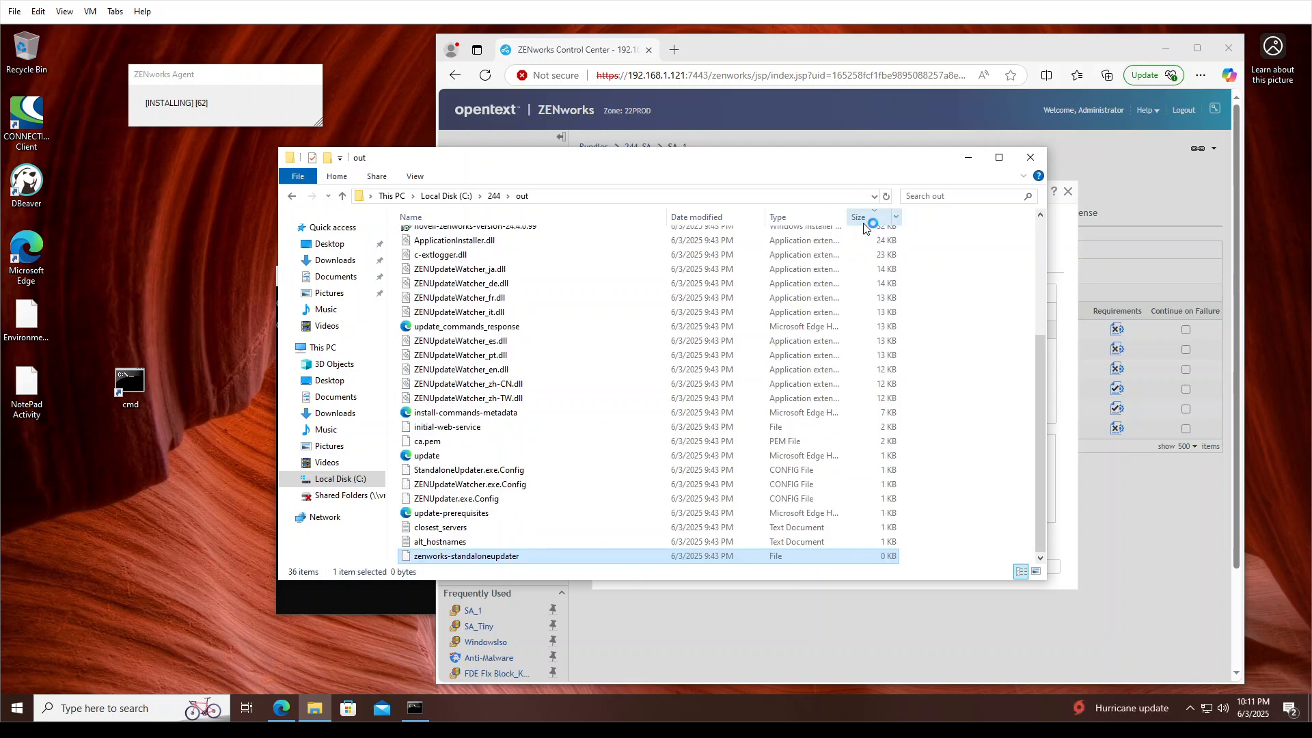
left_click_drag(1039, 418, 1031, 246)
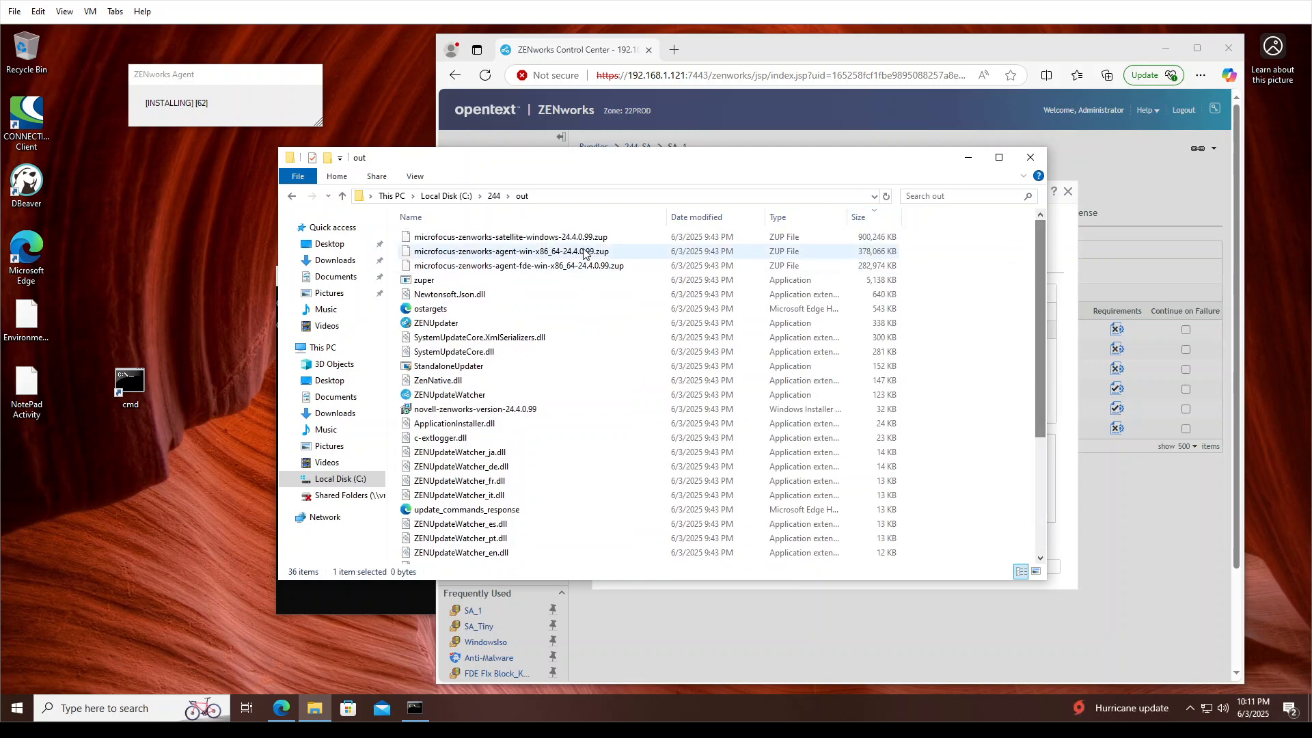
left_click(577, 238)
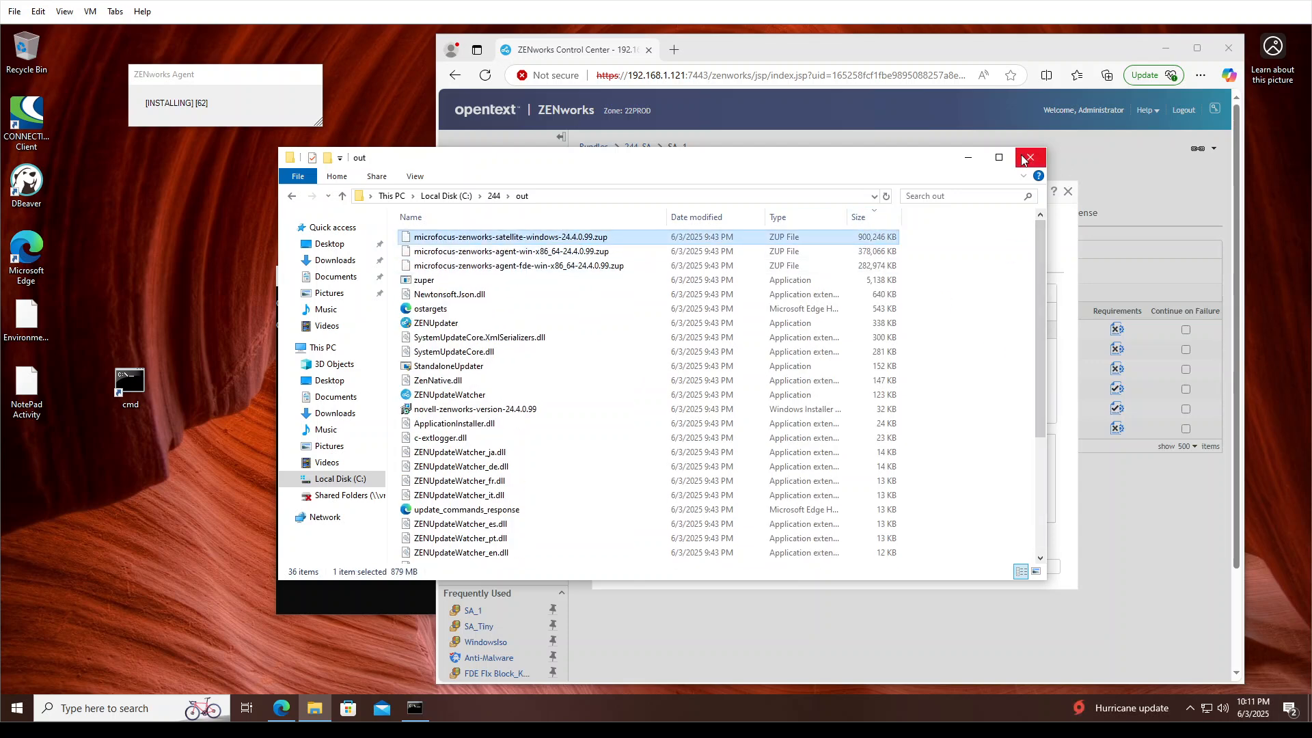
left_click(966, 159)
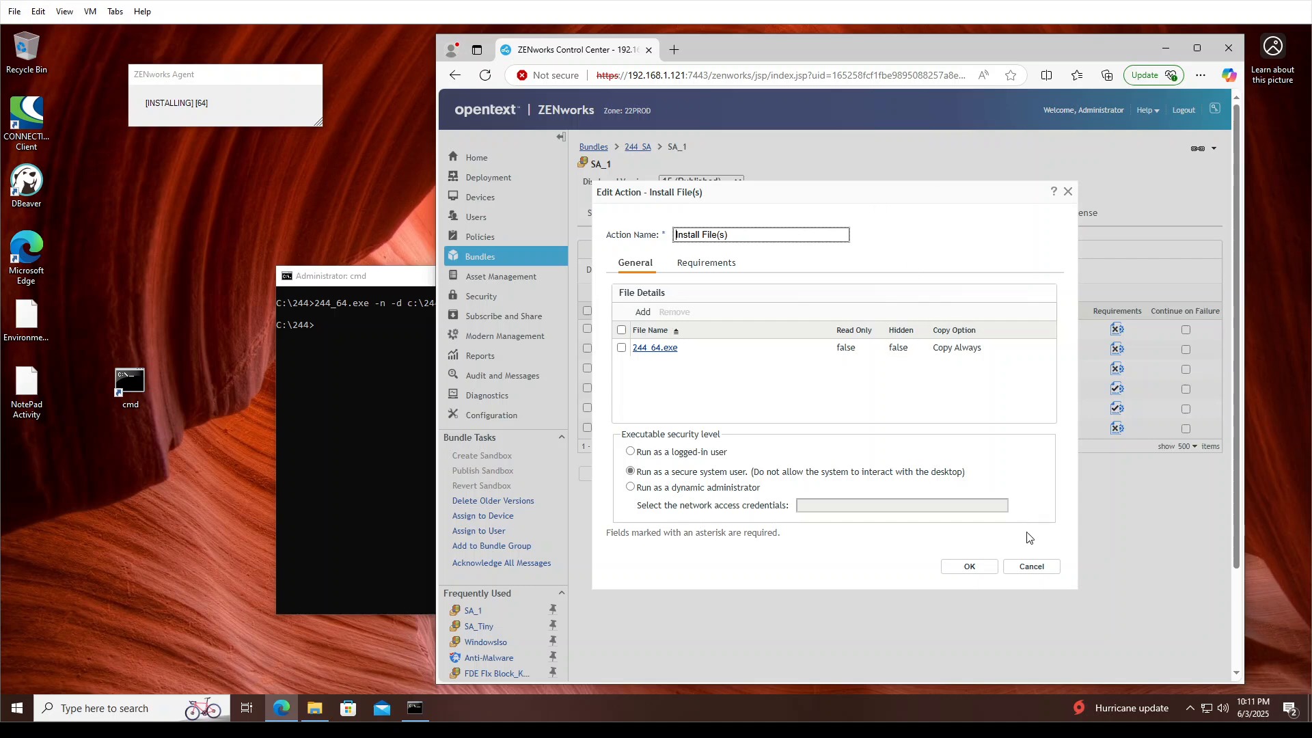
- Open SA_1's Registry Edit - SU Values action and inspect the SystemUpdate key under HKEY_LOCAL_MACHINE\SOFTWARE\Novell\ZCM, closing it without changes
left_click(1025, 567)
left_click(669, 350)
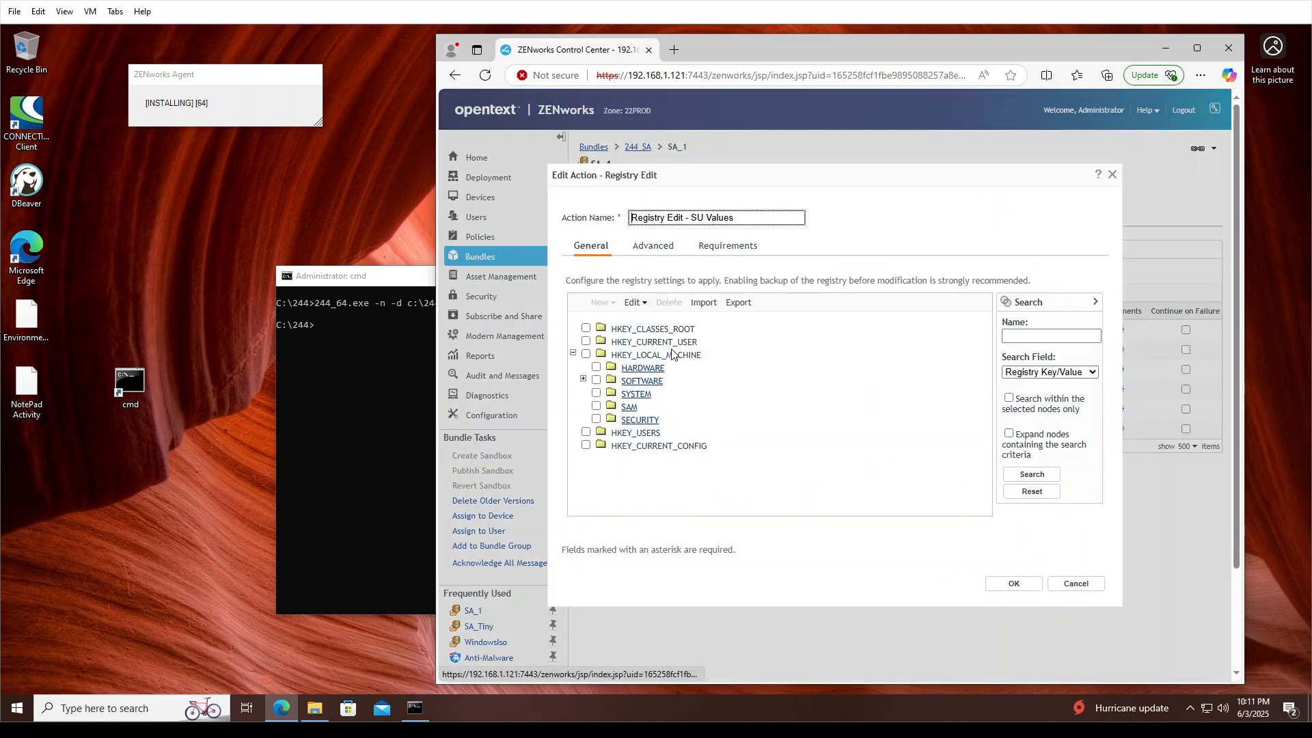
left_click(583, 379)
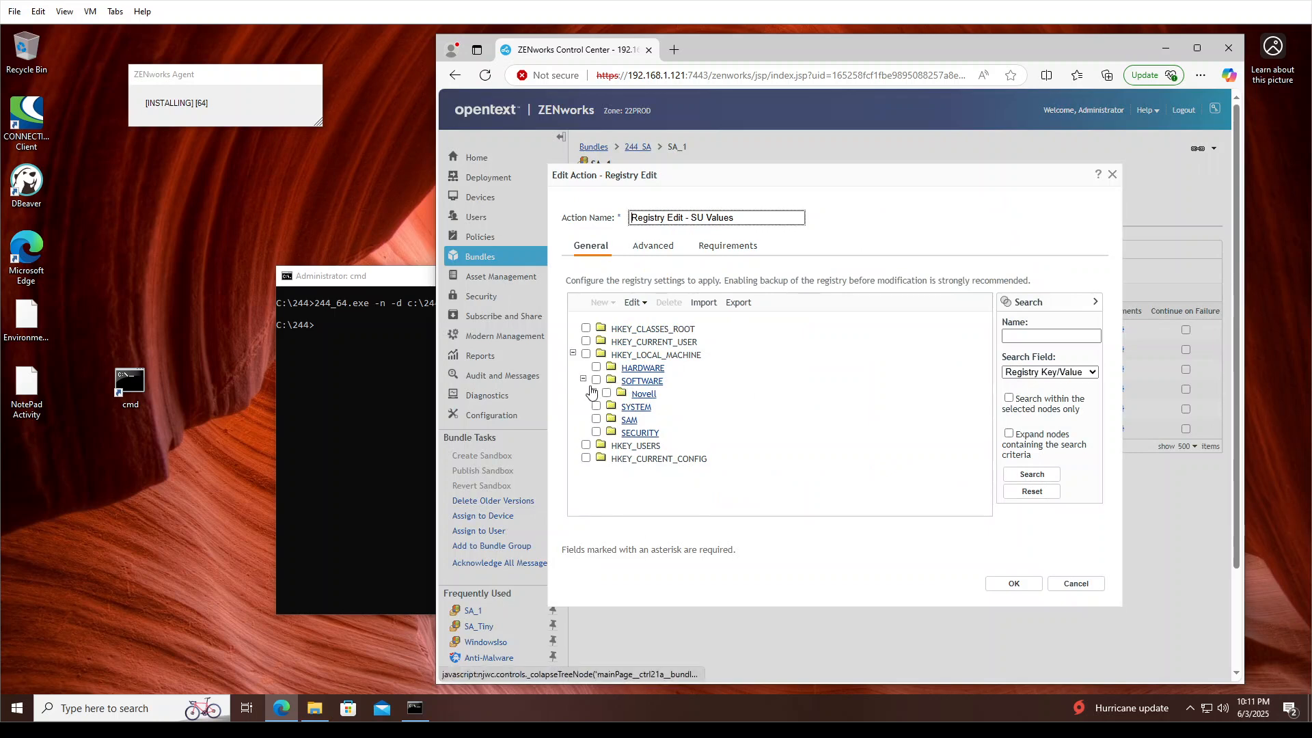
left_click(593, 393)
left_click(604, 405)
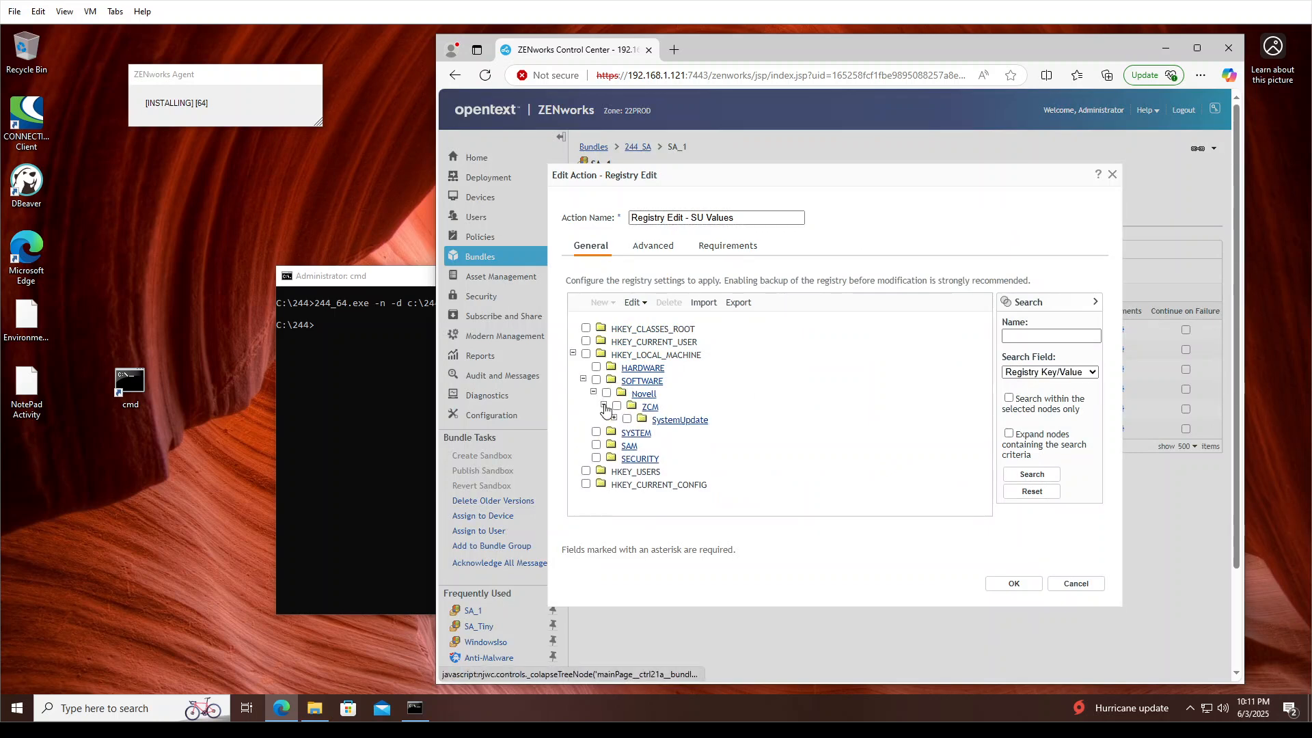
left_click(613, 418)
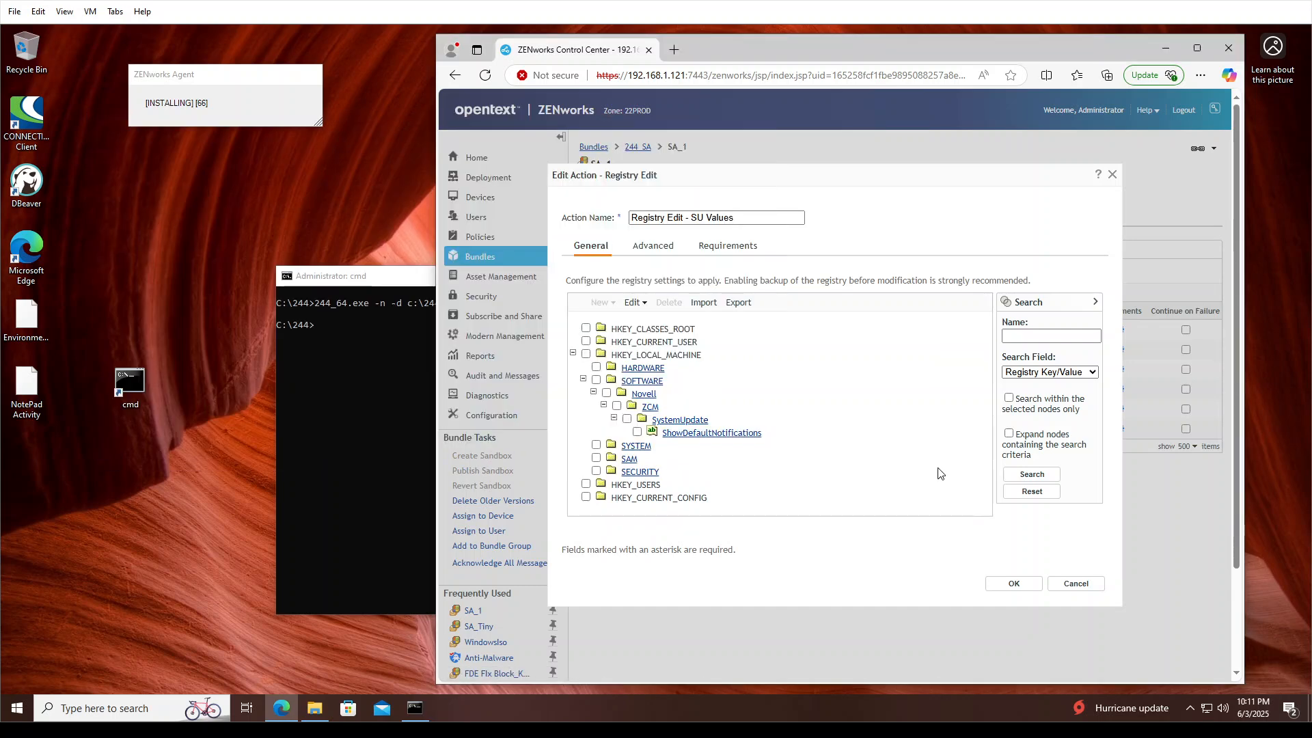
left_click(1060, 584)
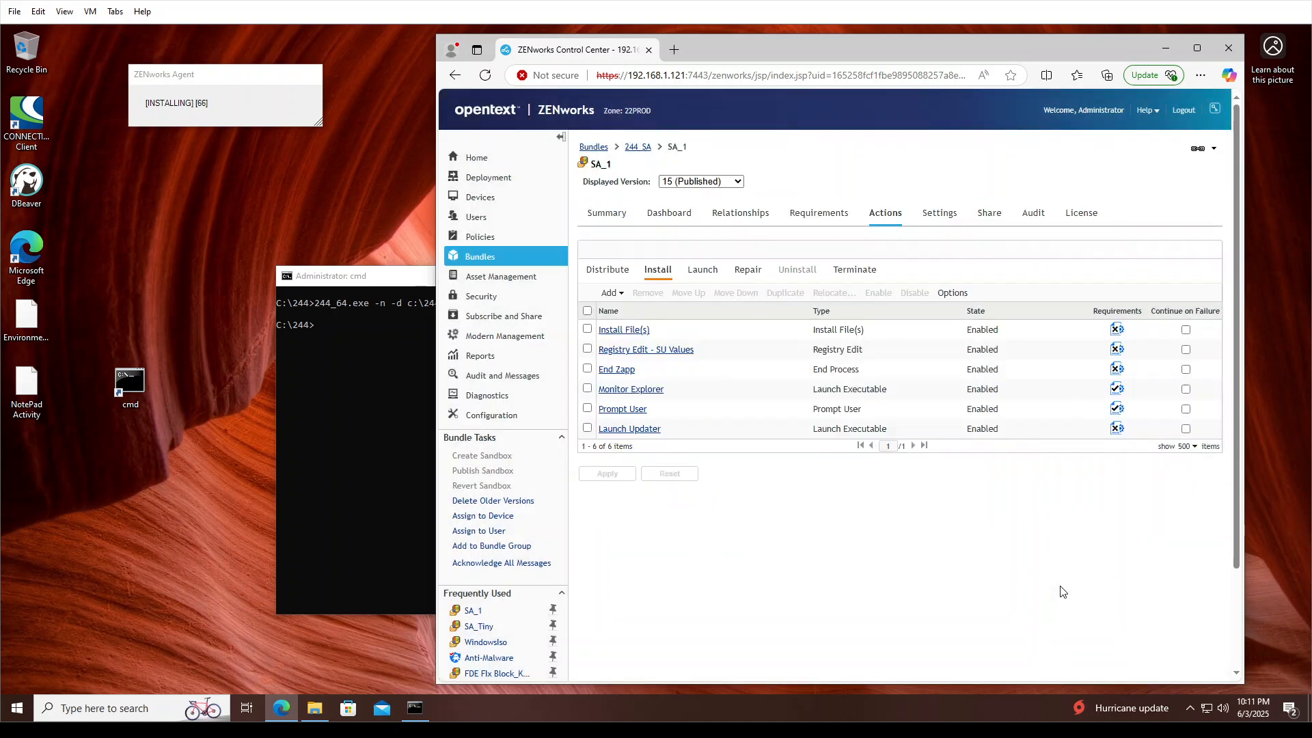
- Open the SA_Tiny bundle from the 244_SA folder and review its system requirements
left_click(592, 146)
left_click(649, 291)
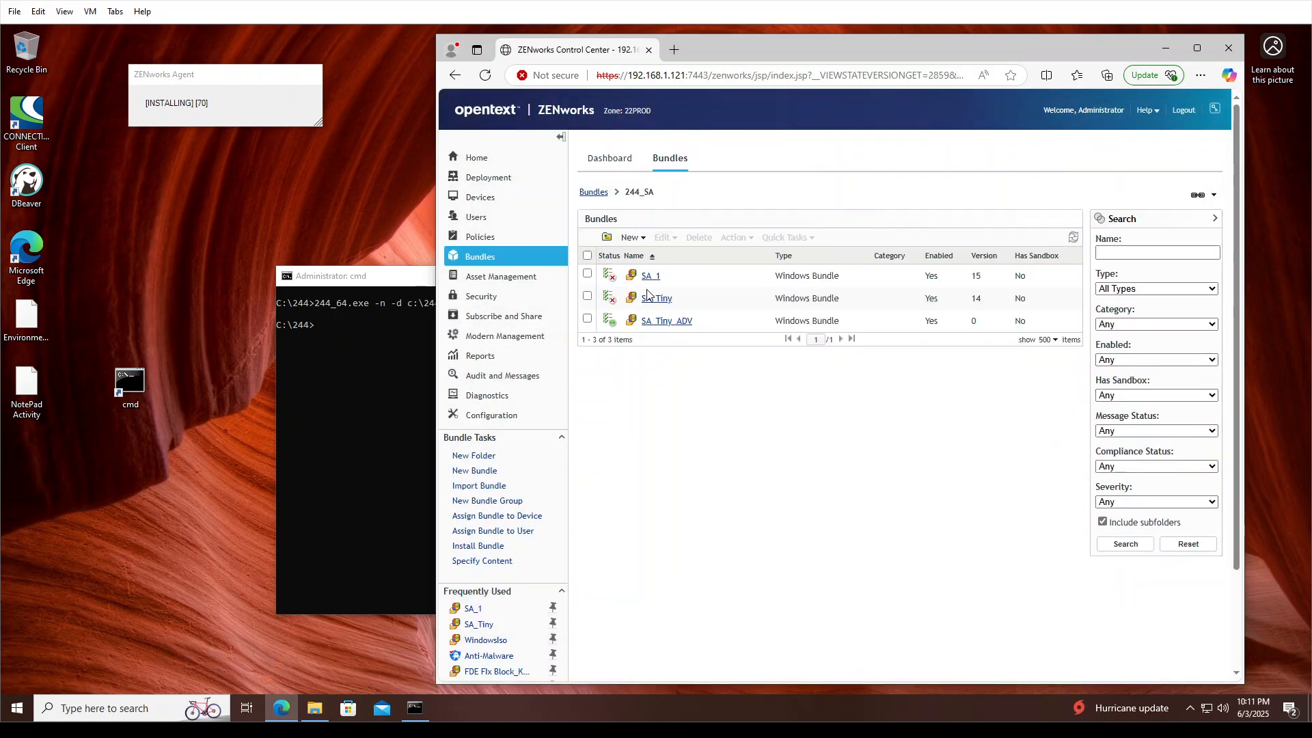
left_click(652, 299)
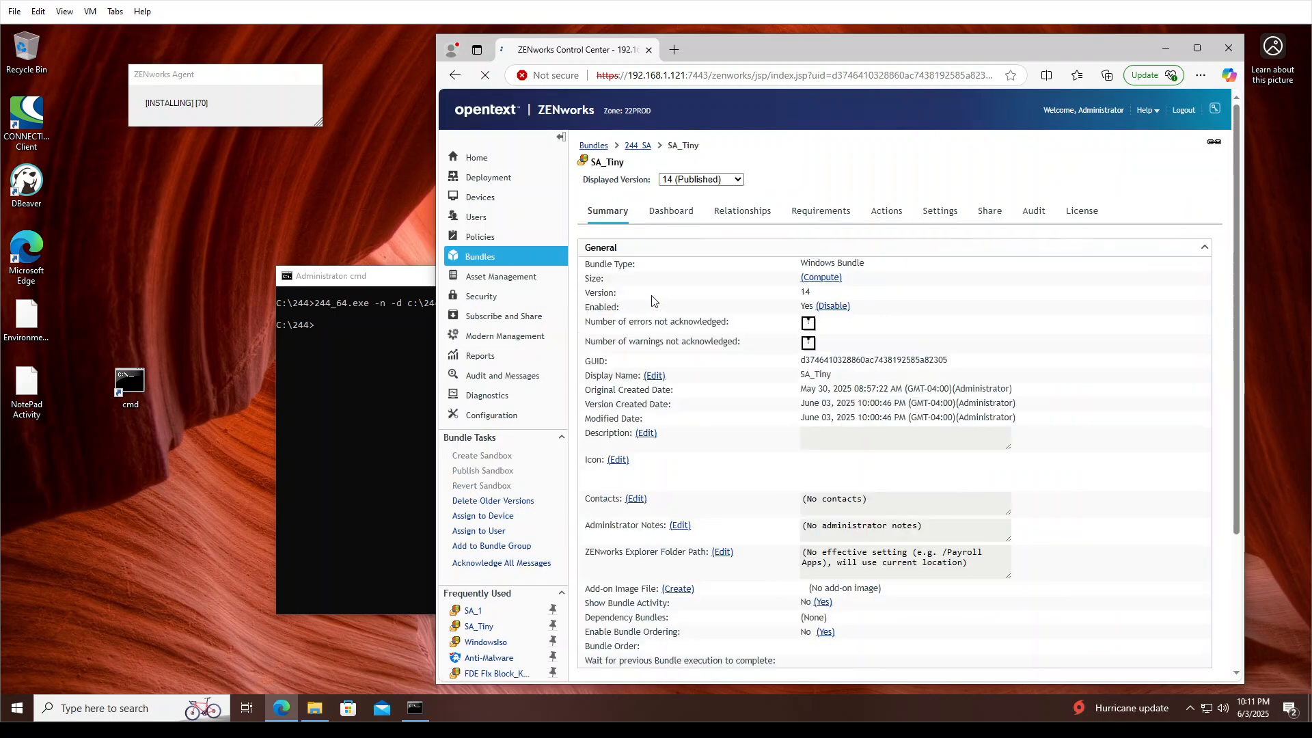
left_click(886, 213)
left_click(748, 274)
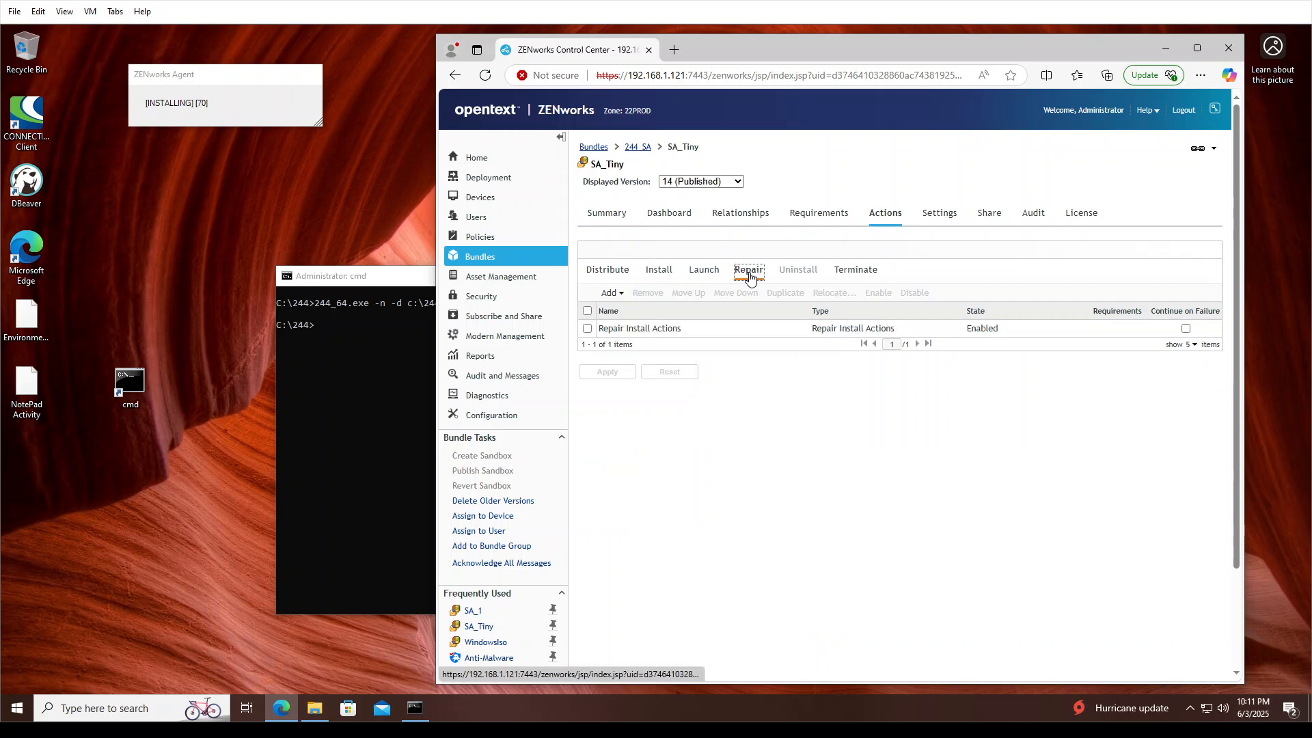
left_click(668, 276)
left_click(802, 213)
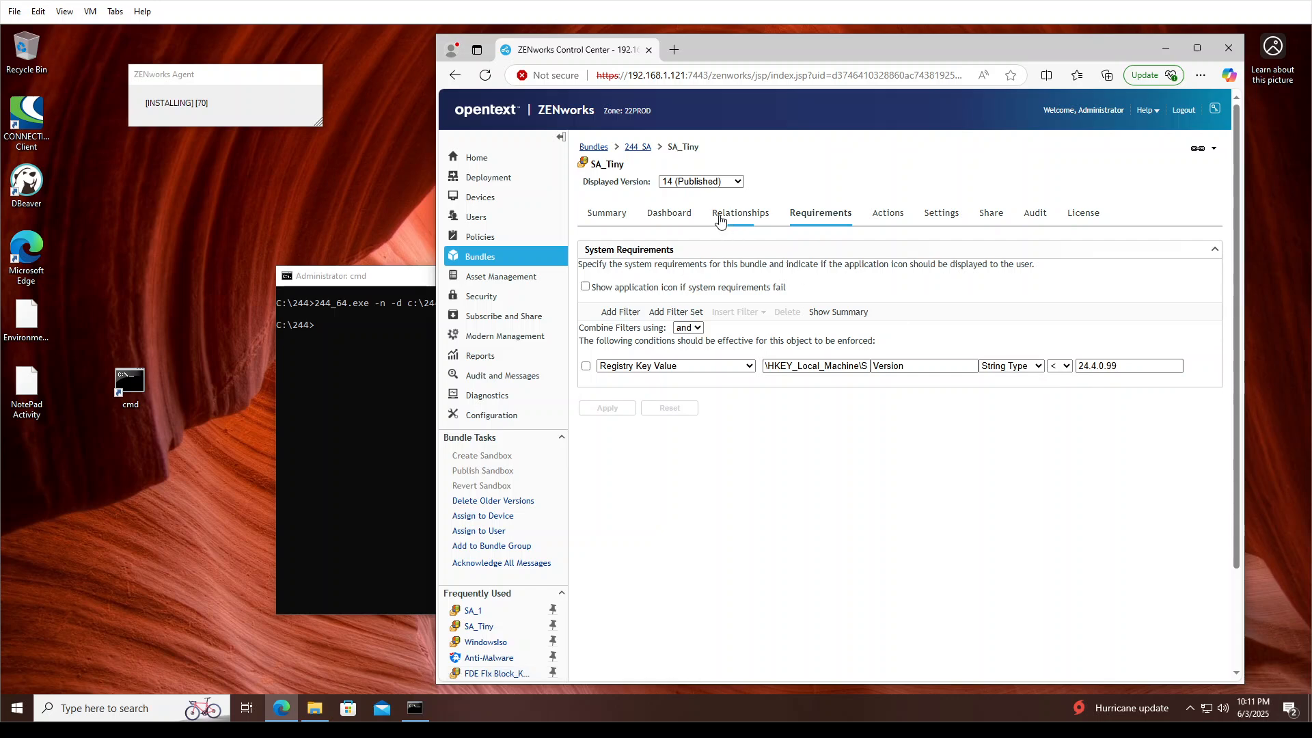
- Display SA_Tiny's install actions and inspect the Install Directory - Sat Files Removed action's details, leaving it unchanged
left_click(886, 217)
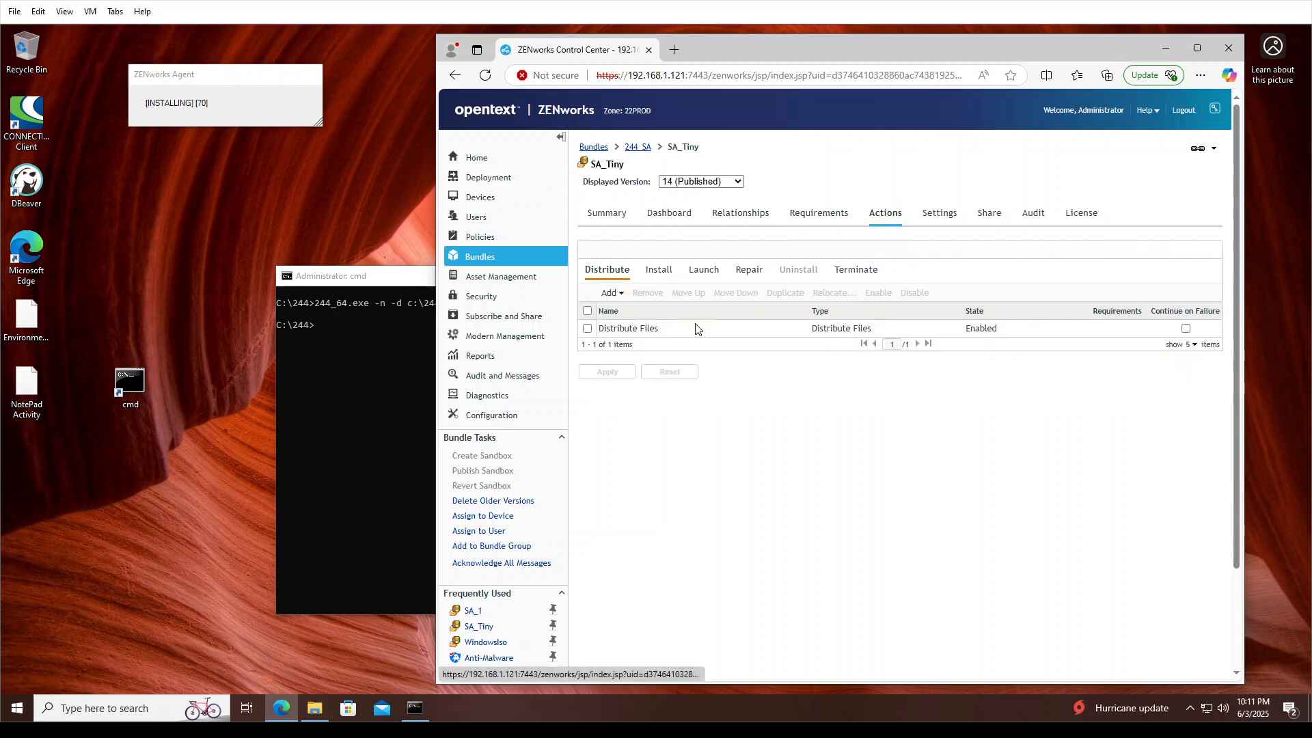
left_click(657, 277)
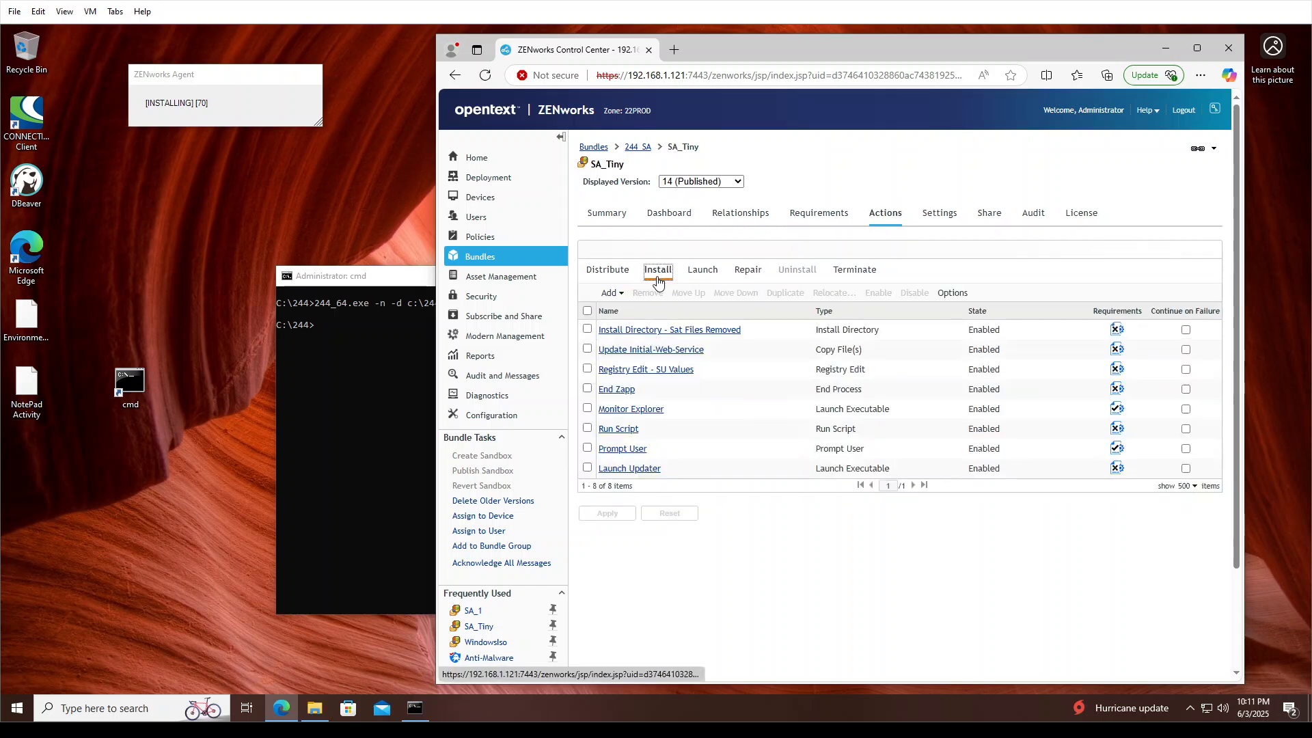
left_click(656, 330)
left_click_drag(839, 211, 670, 209)
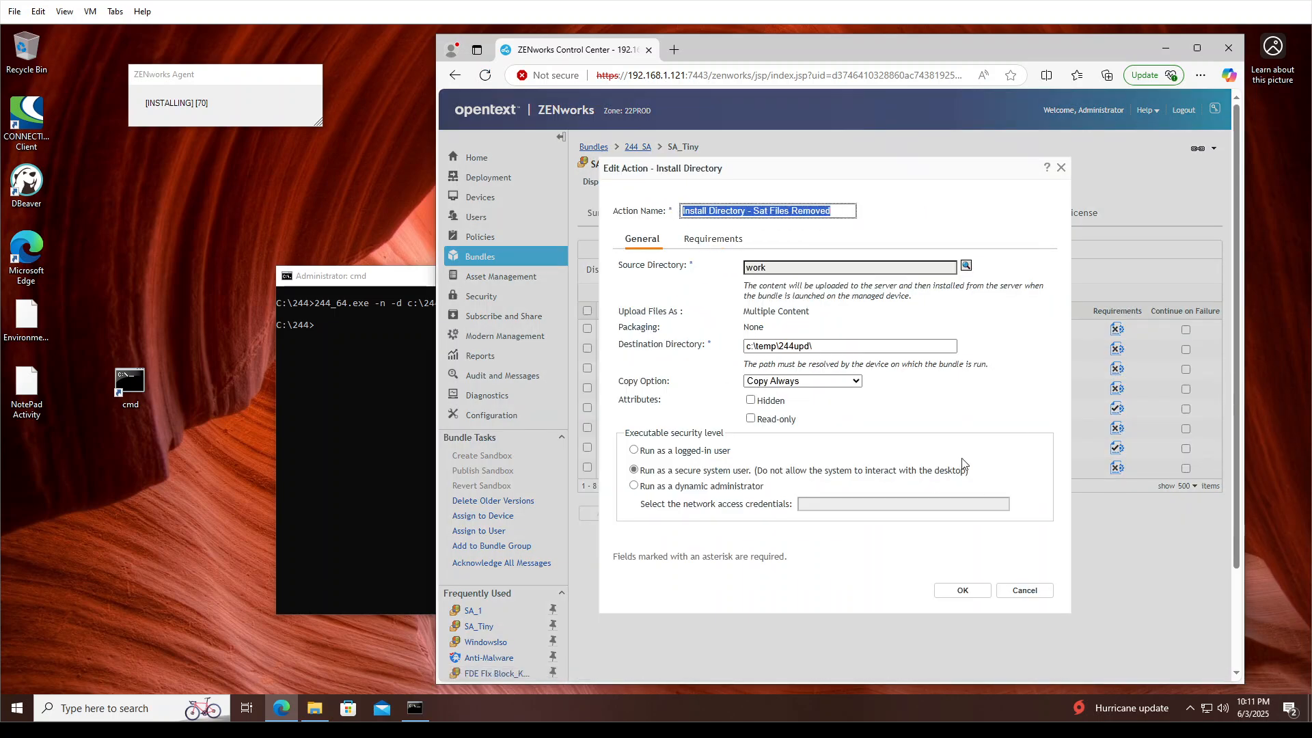
left_click(1031, 594)
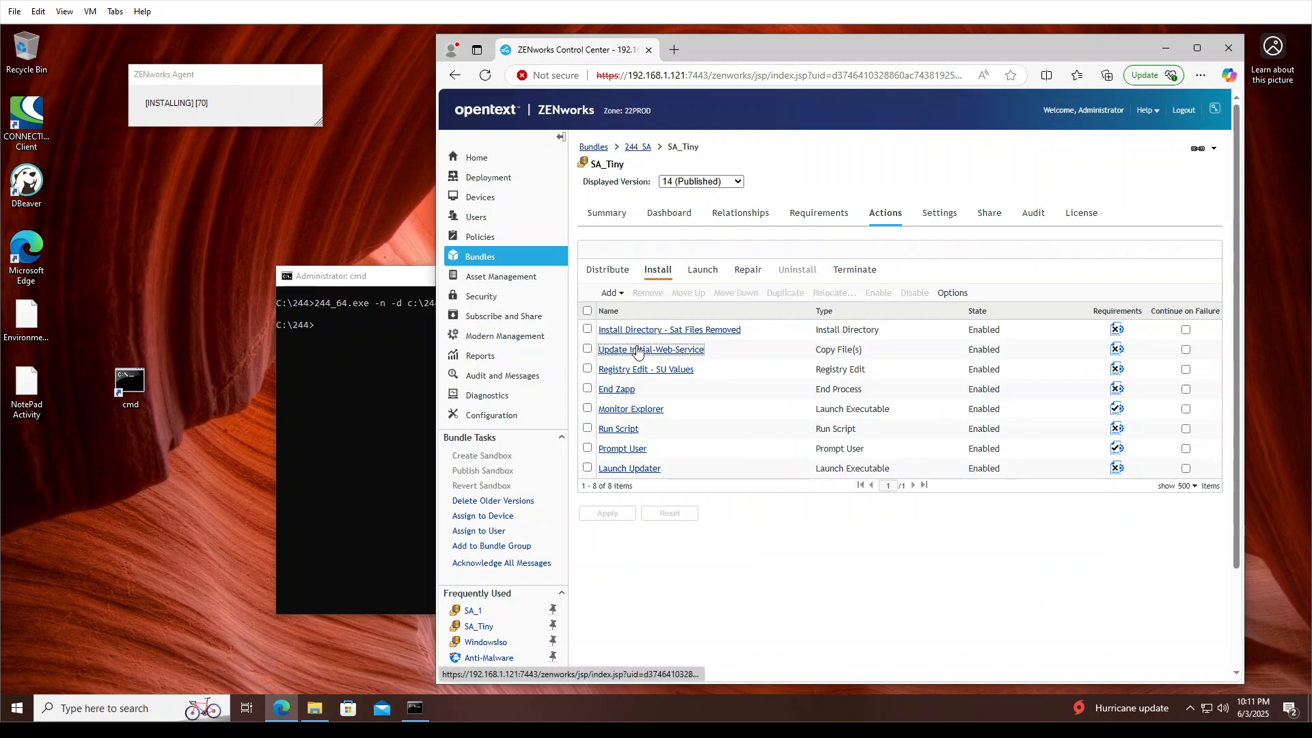
- Inspect the source and destination file names for initial-web-service in the Update Initial-Web-Service action, closing both dialogs without changes
left_click(670, 349)
left_click(673, 341)
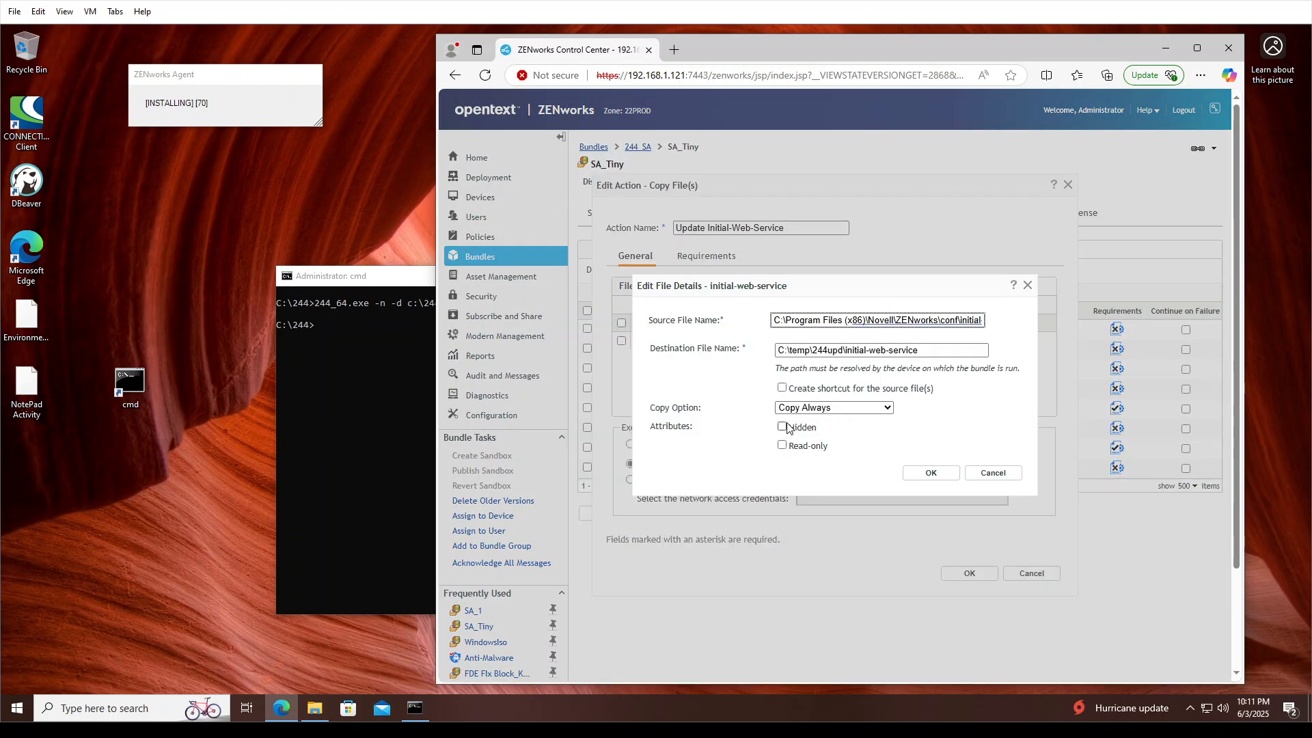
left_click(912, 349)
key("ctrl+a")
key("shift+Tab")
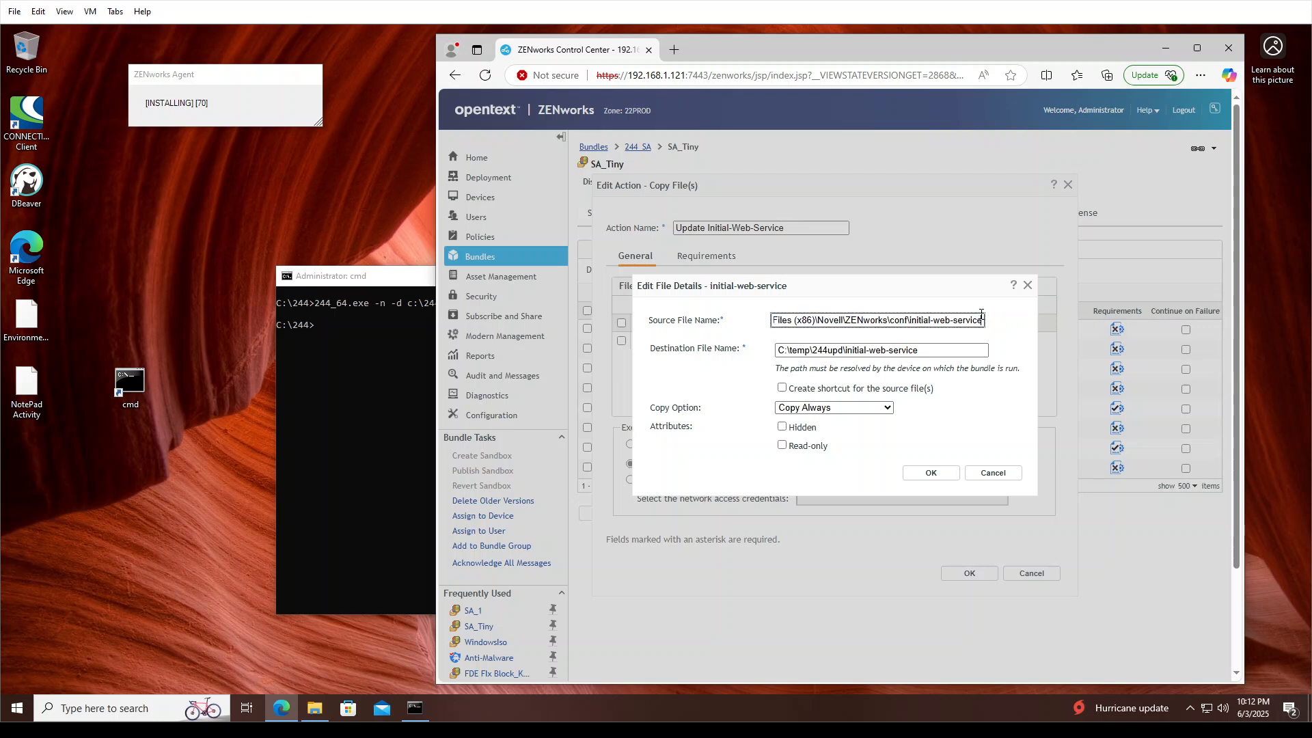
left_click_drag(982, 319, 719, 321)
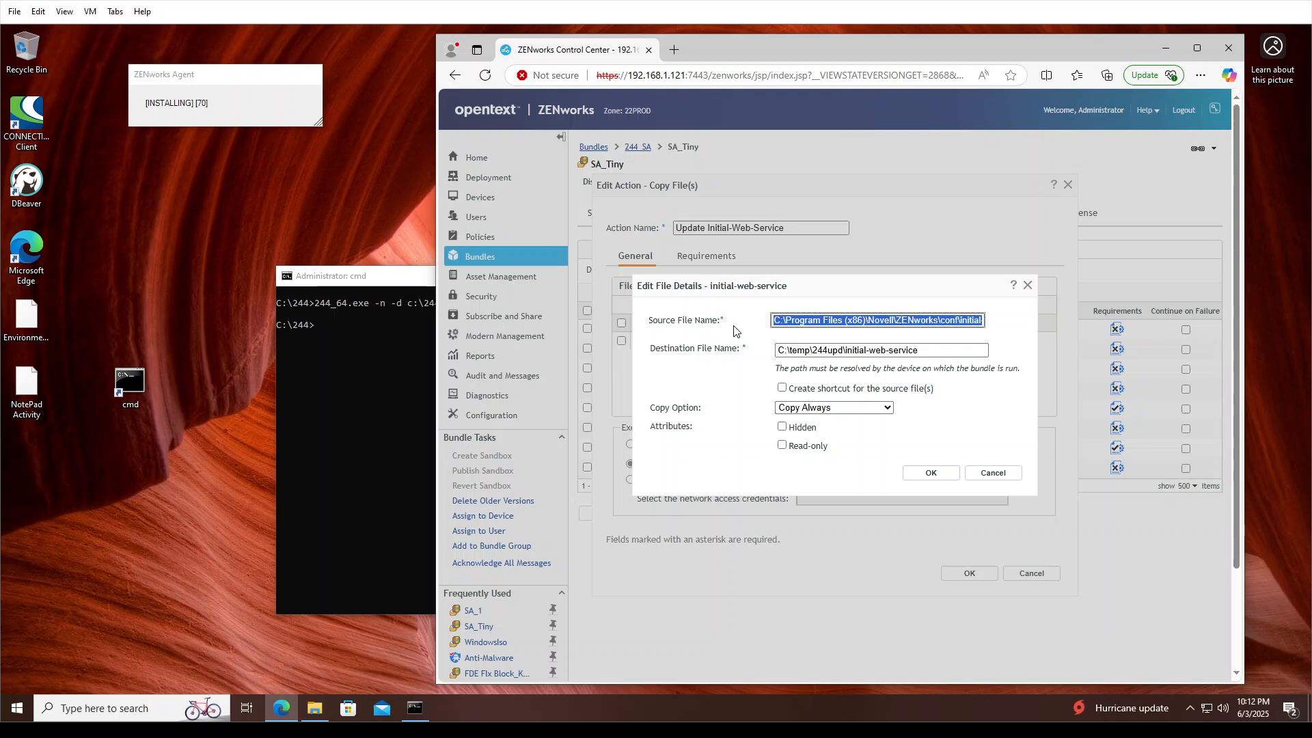
left_click_drag(978, 349, 752, 352)
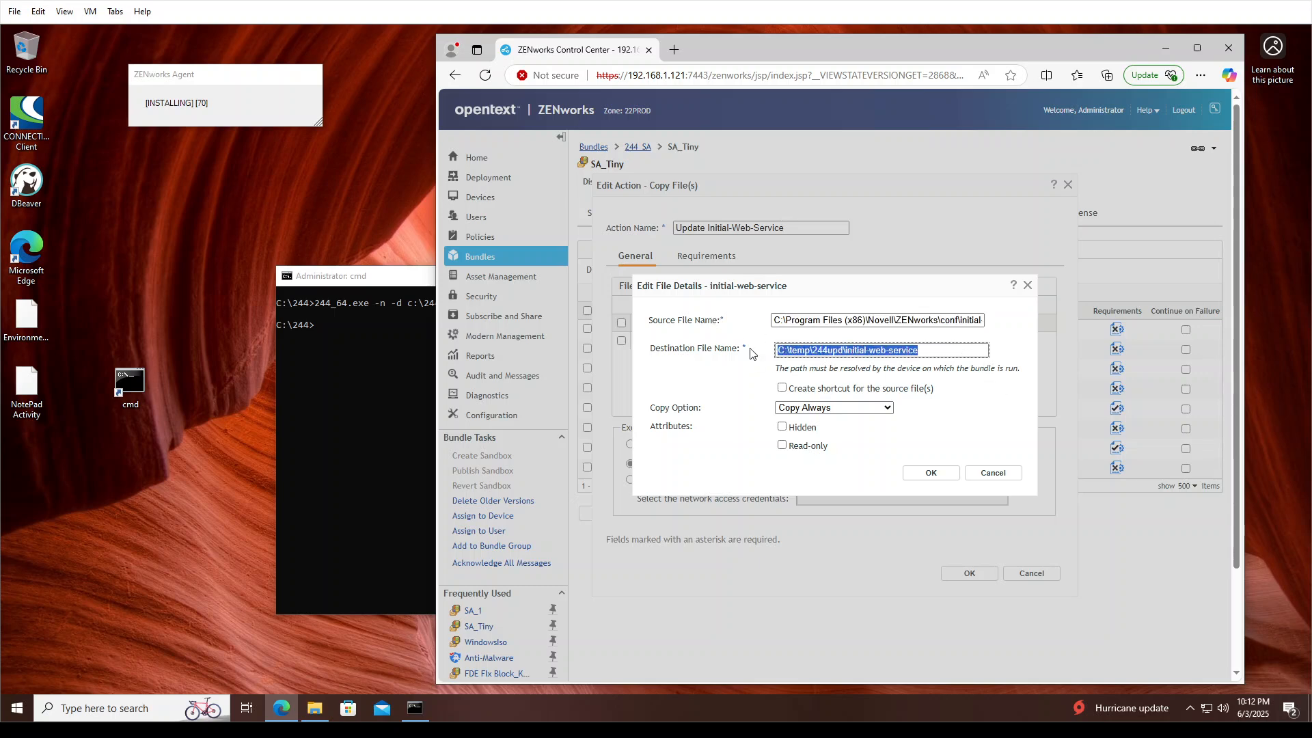
left_click(994, 478)
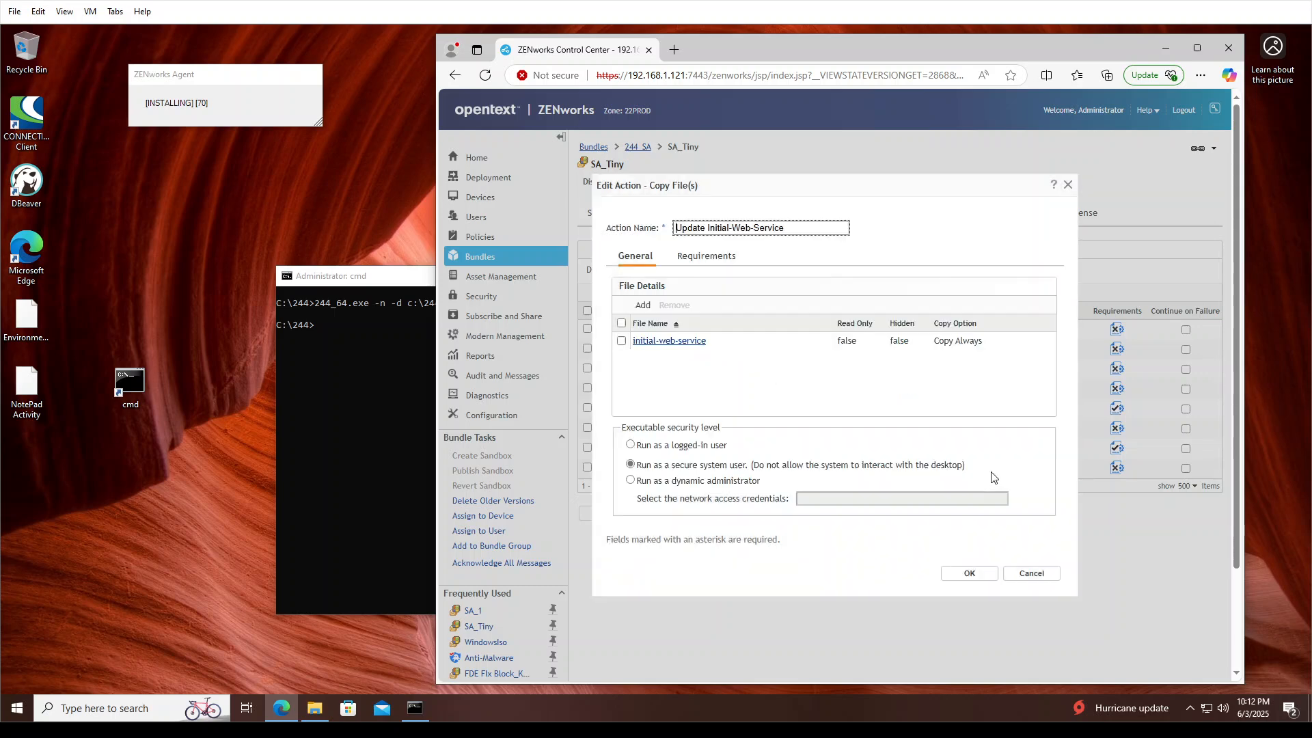
left_click(1032, 574)
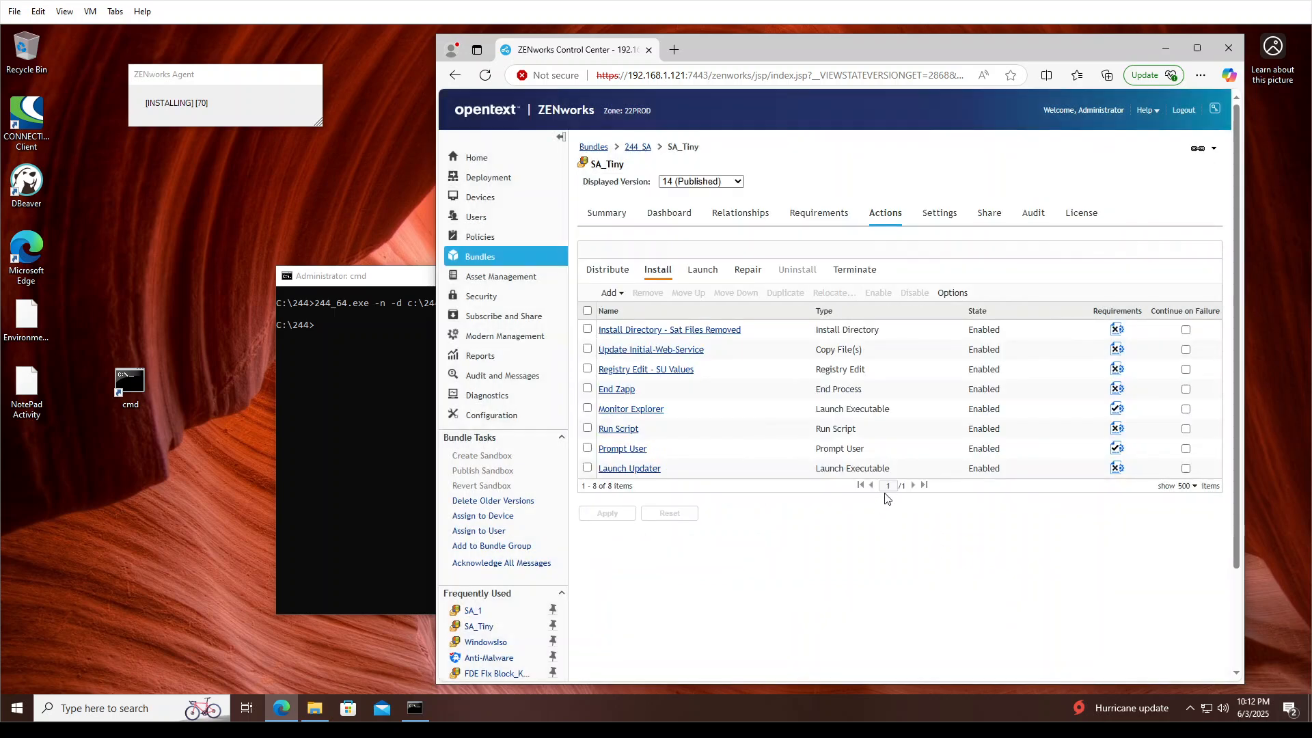
- Open SA_Tiny's Registry Edit - SU Values action and expand HKEY_LOCAL_MACHINE\SOFTWARE\Novell\ZCM\SystemUpdate to show its values
left_click(673, 370)
left_click(583, 379)
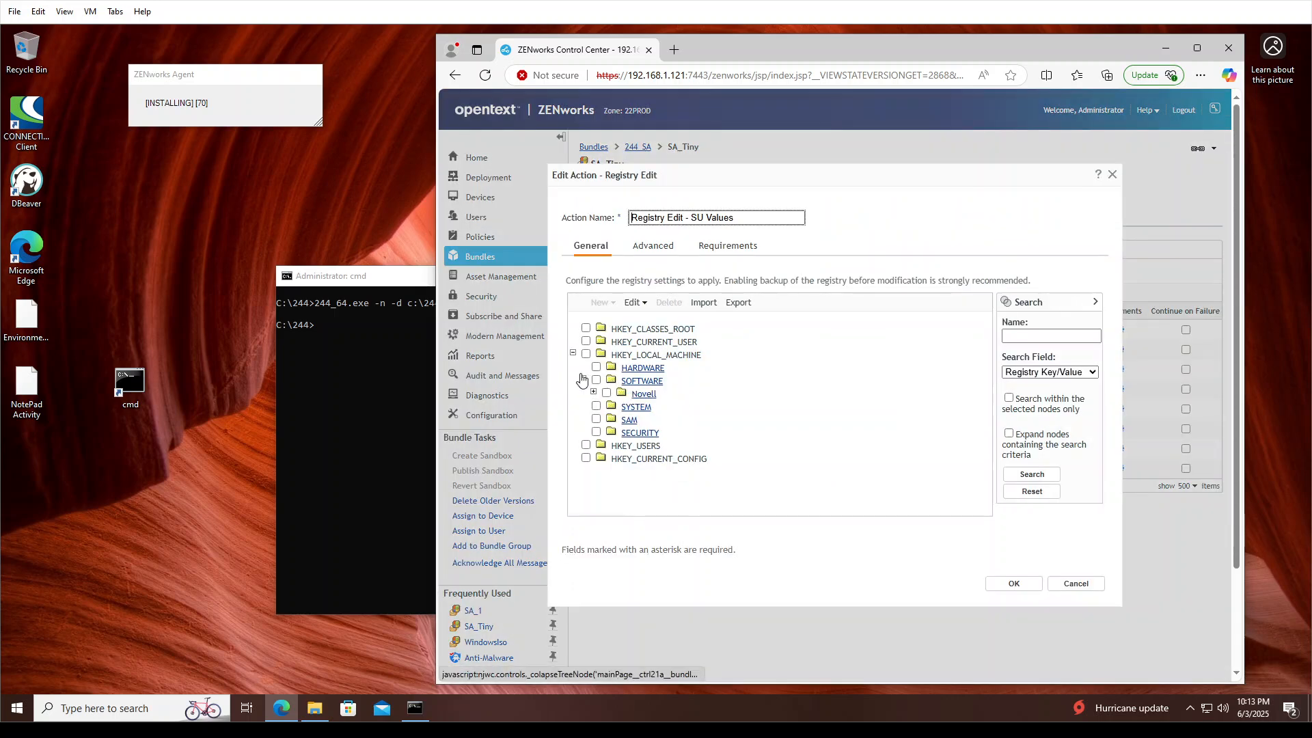
left_click(592, 394)
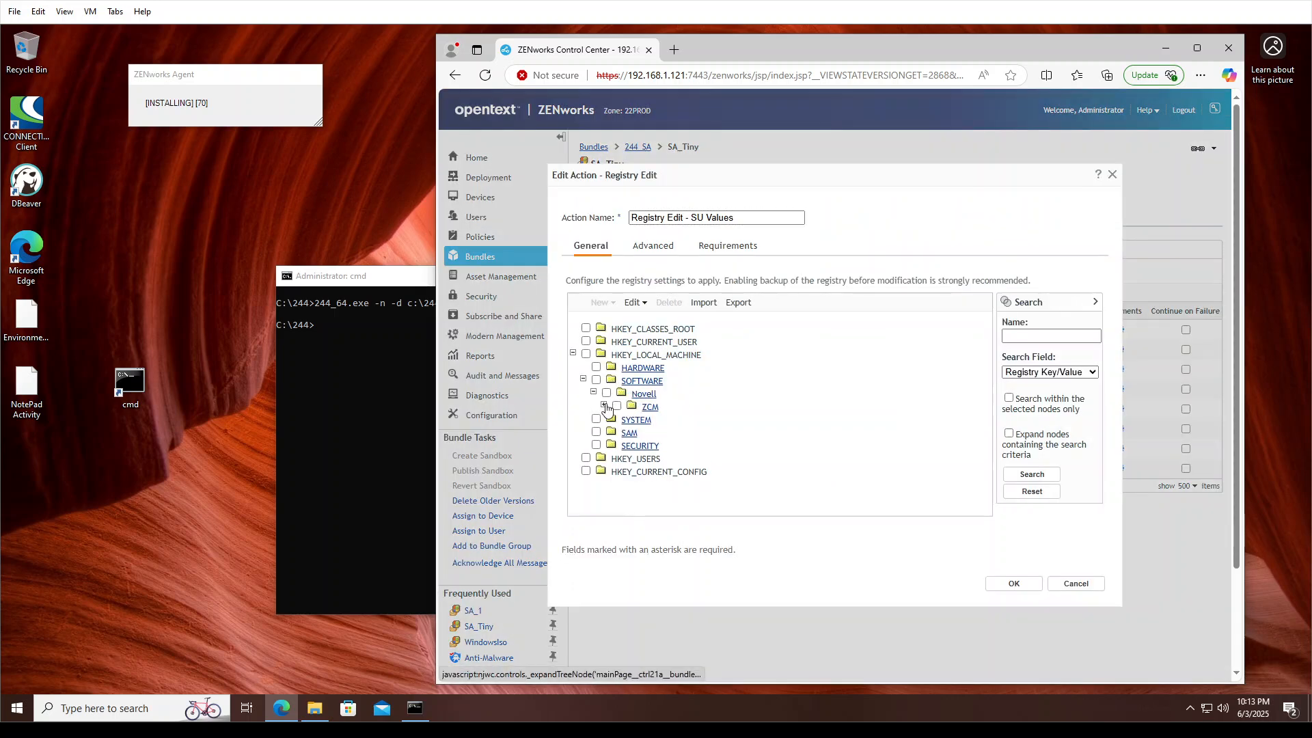
left_click(604, 405)
left_click(614, 418)
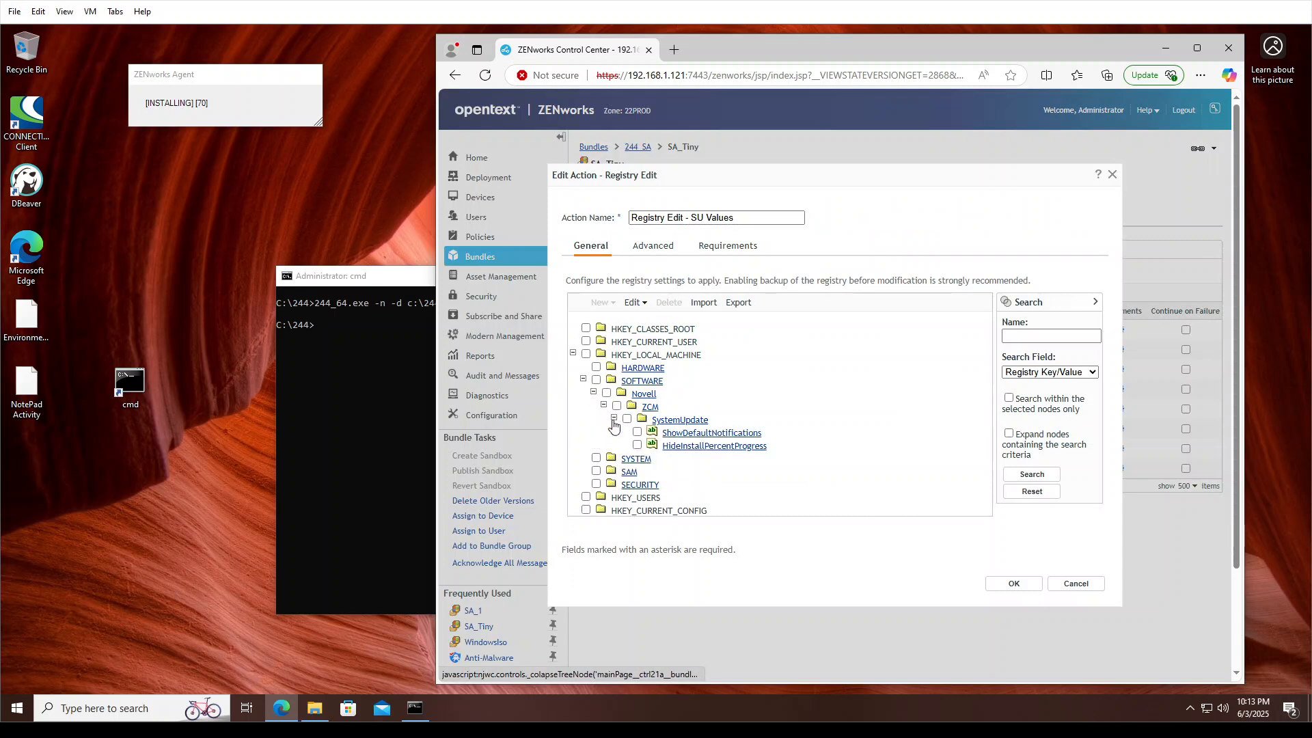
- Inspect the string data of the ShowDefaultNotifications and HideInstallPercentProgress registry values without changing them
left_click(714, 434)
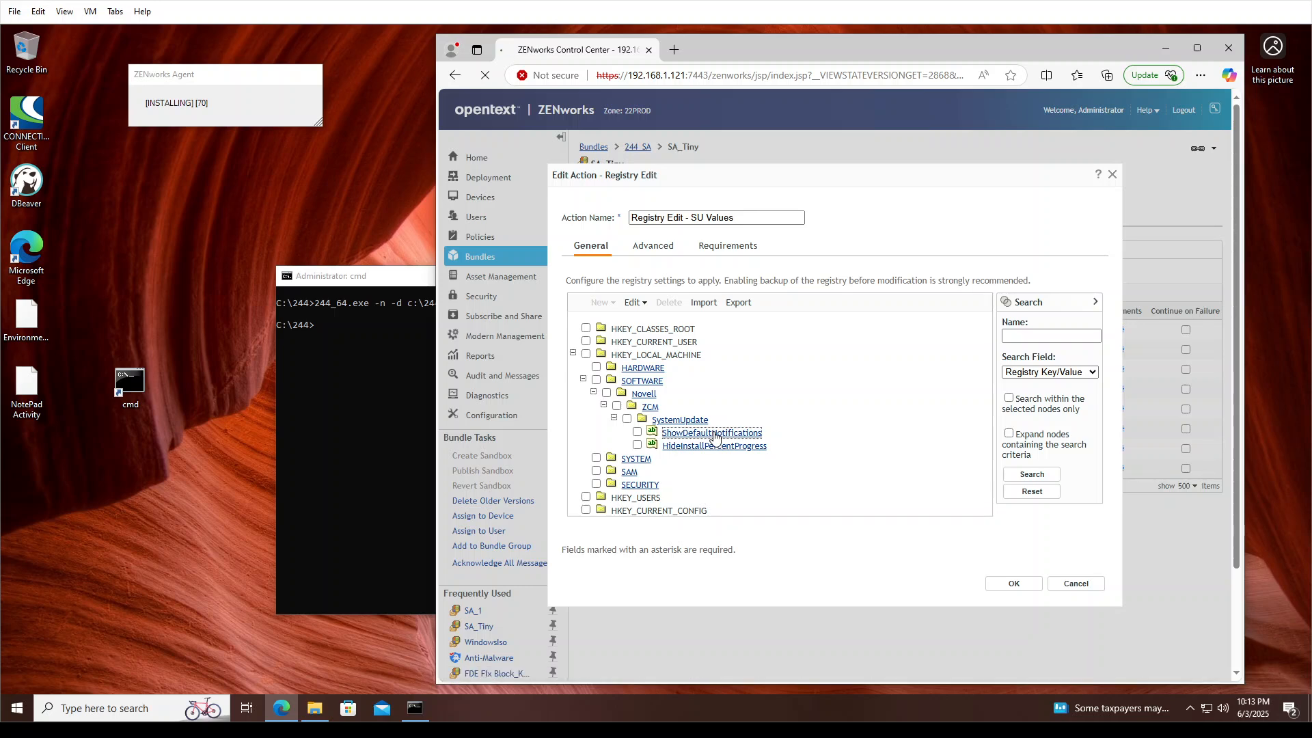
left_click(924, 442)
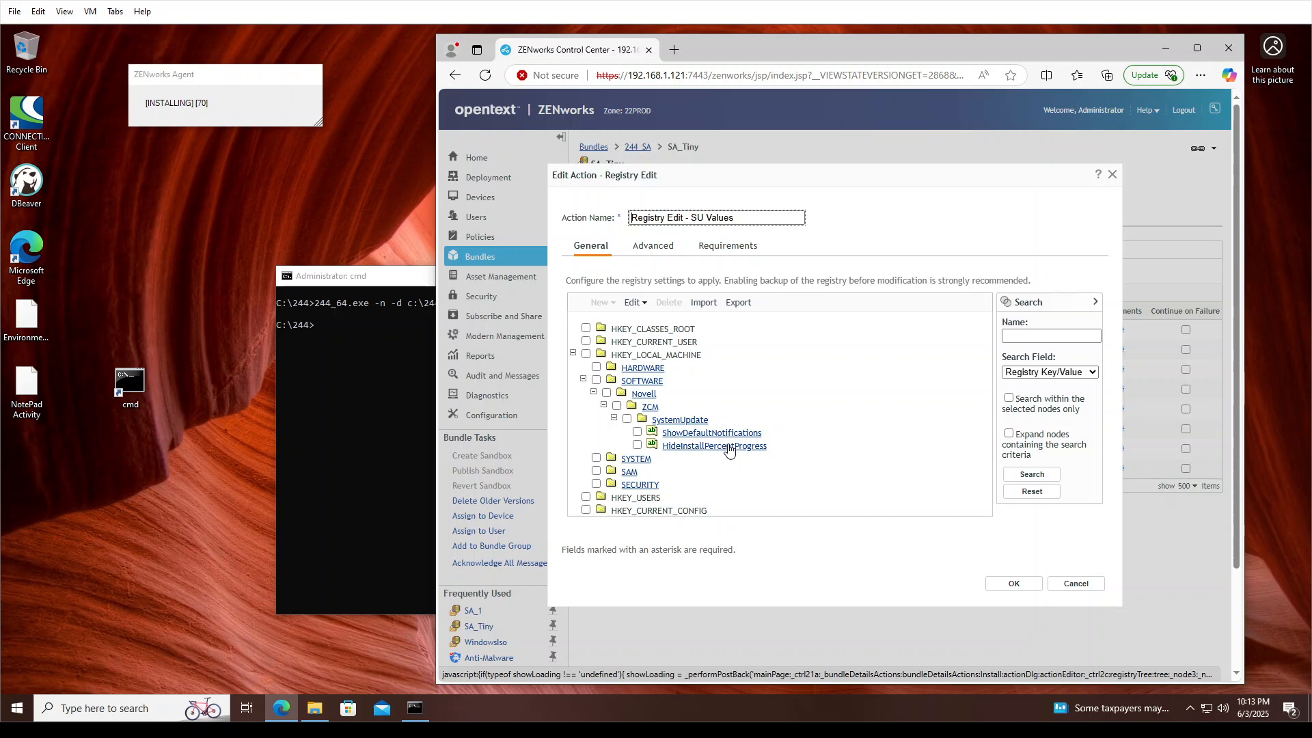
left_click(729, 447)
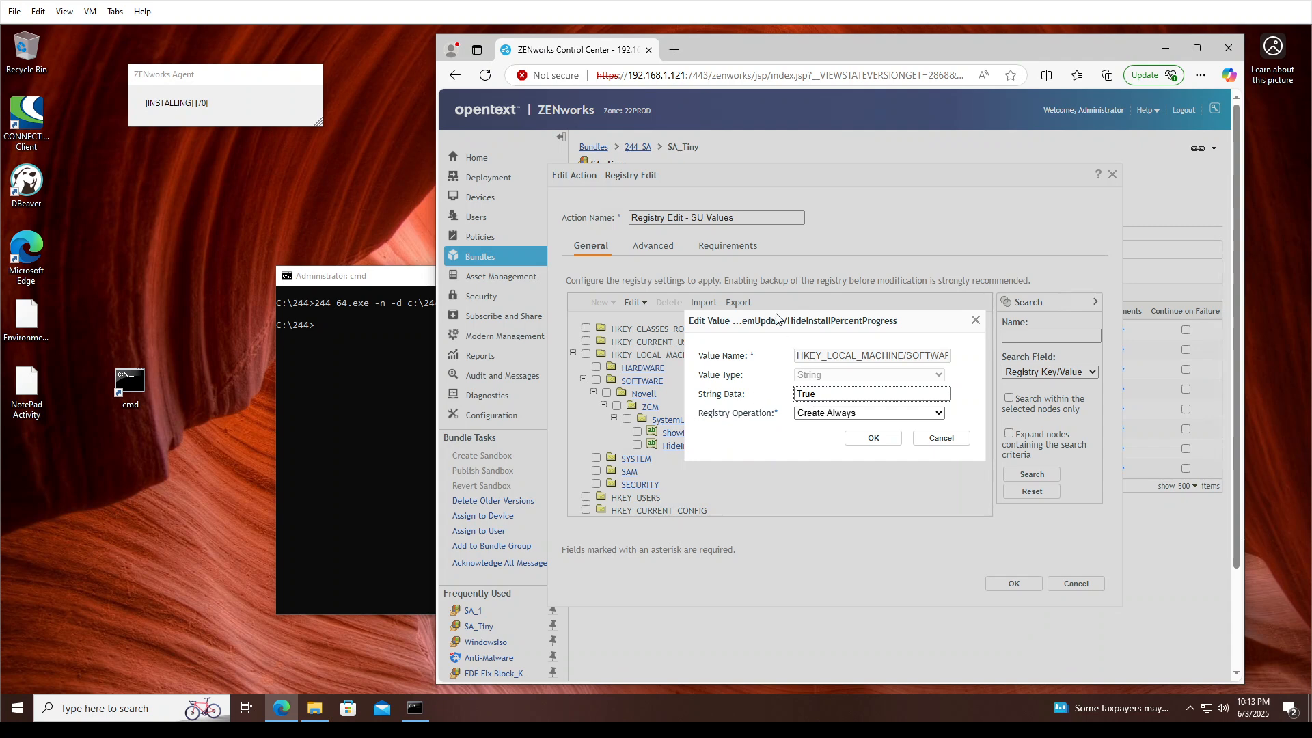
left_click(931, 438)
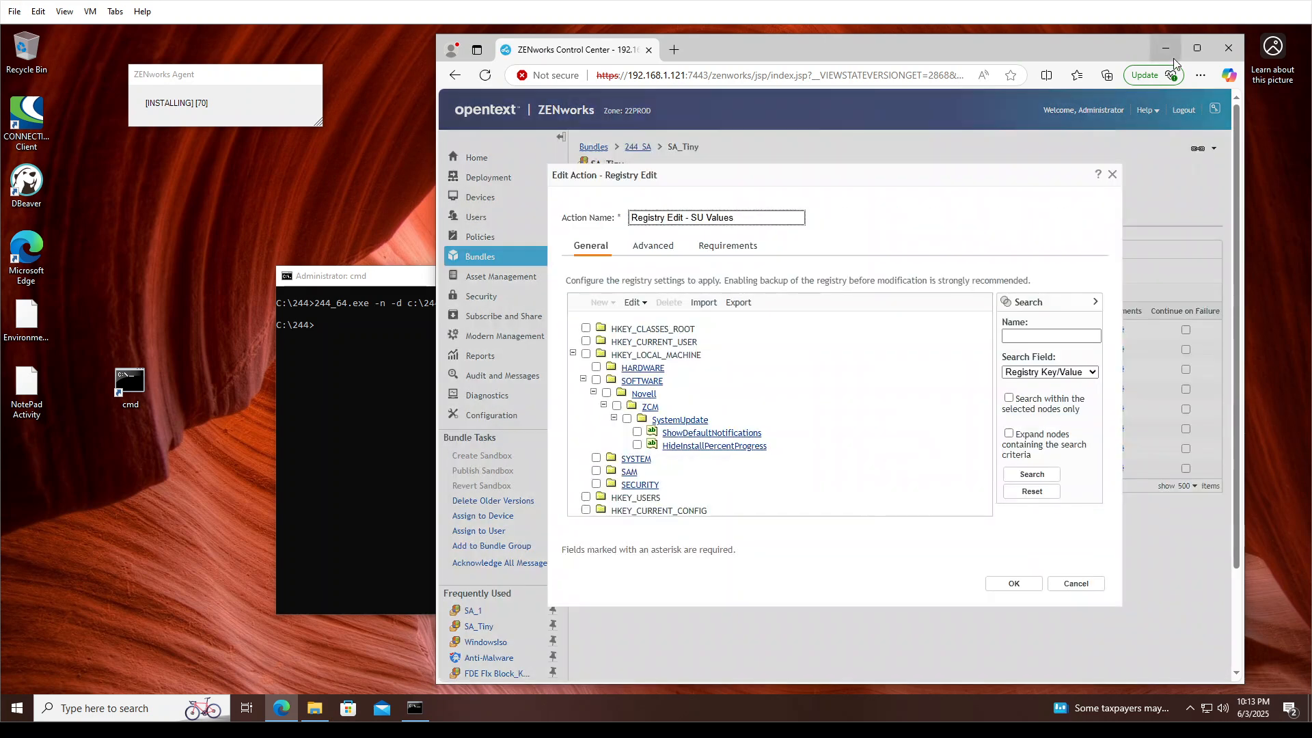
- Show the ZENworks update watcher's status and dismiss its notification
left_click(1189, 709)
right_click(1162, 653)
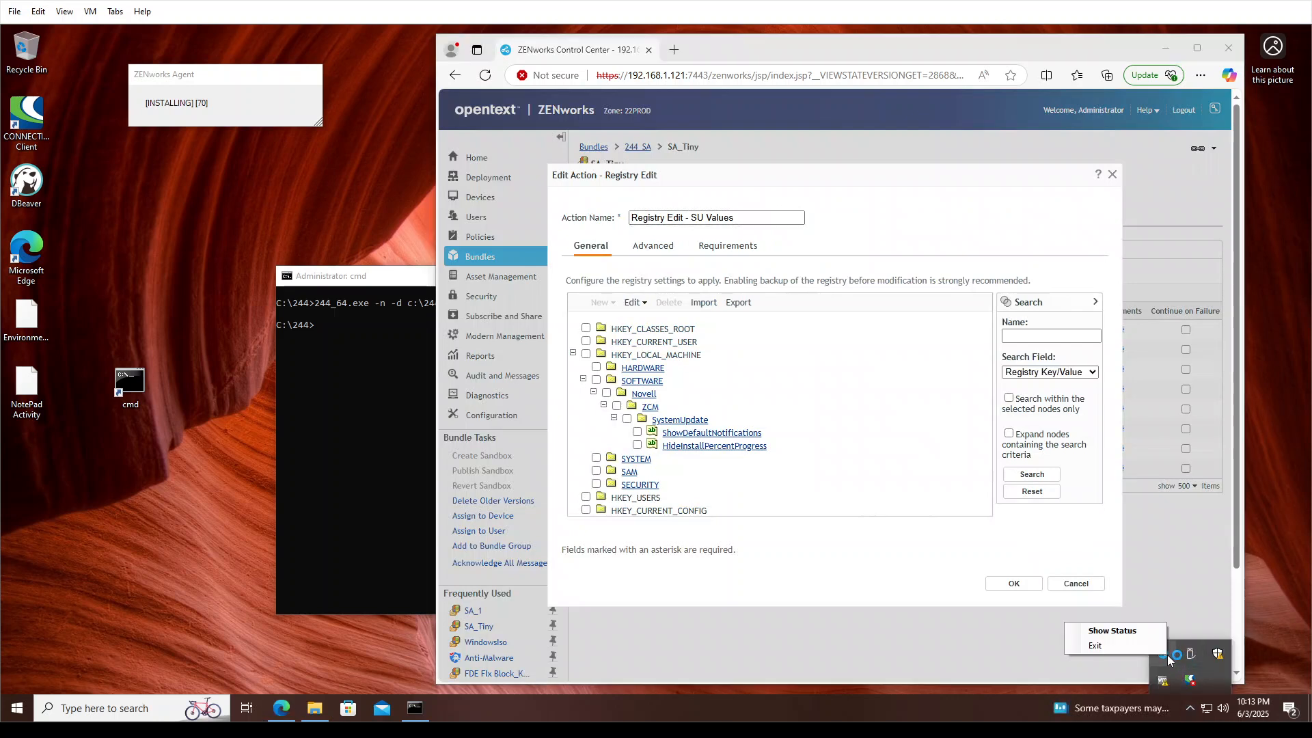
left_click(1145, 637)
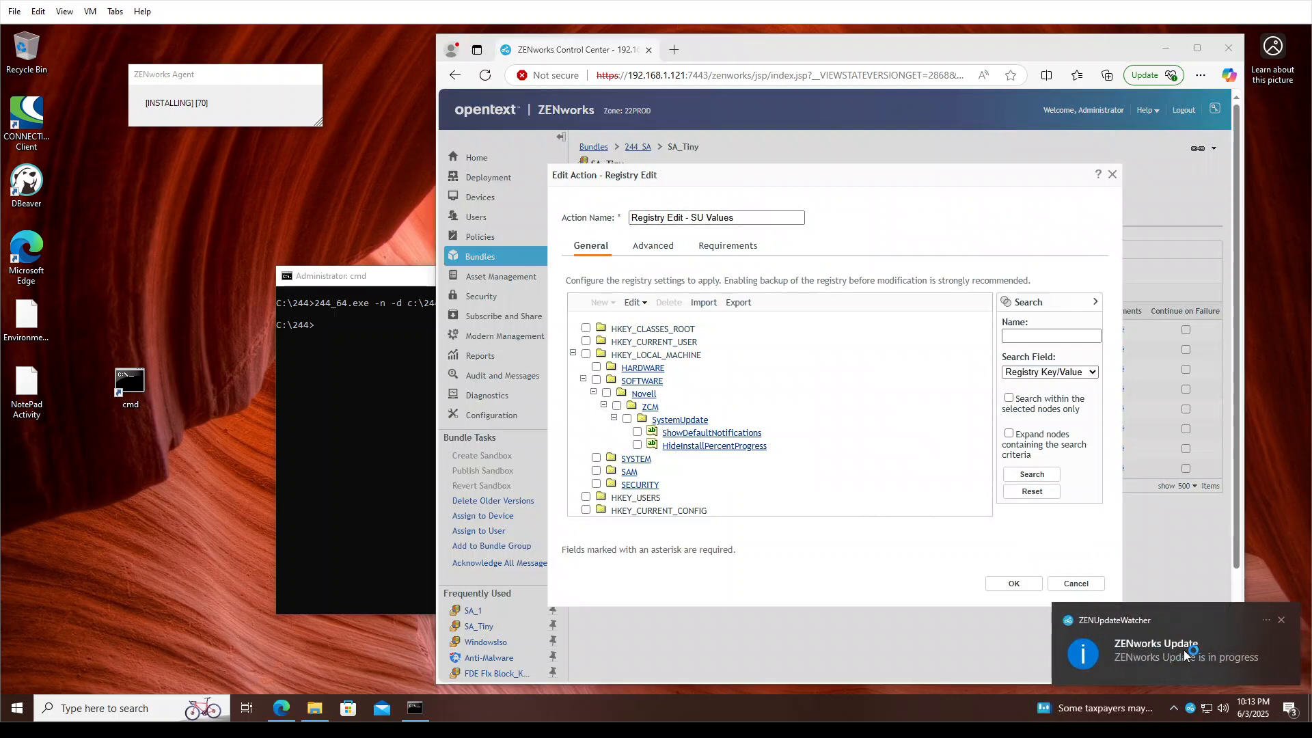
left_click(1281, 621)
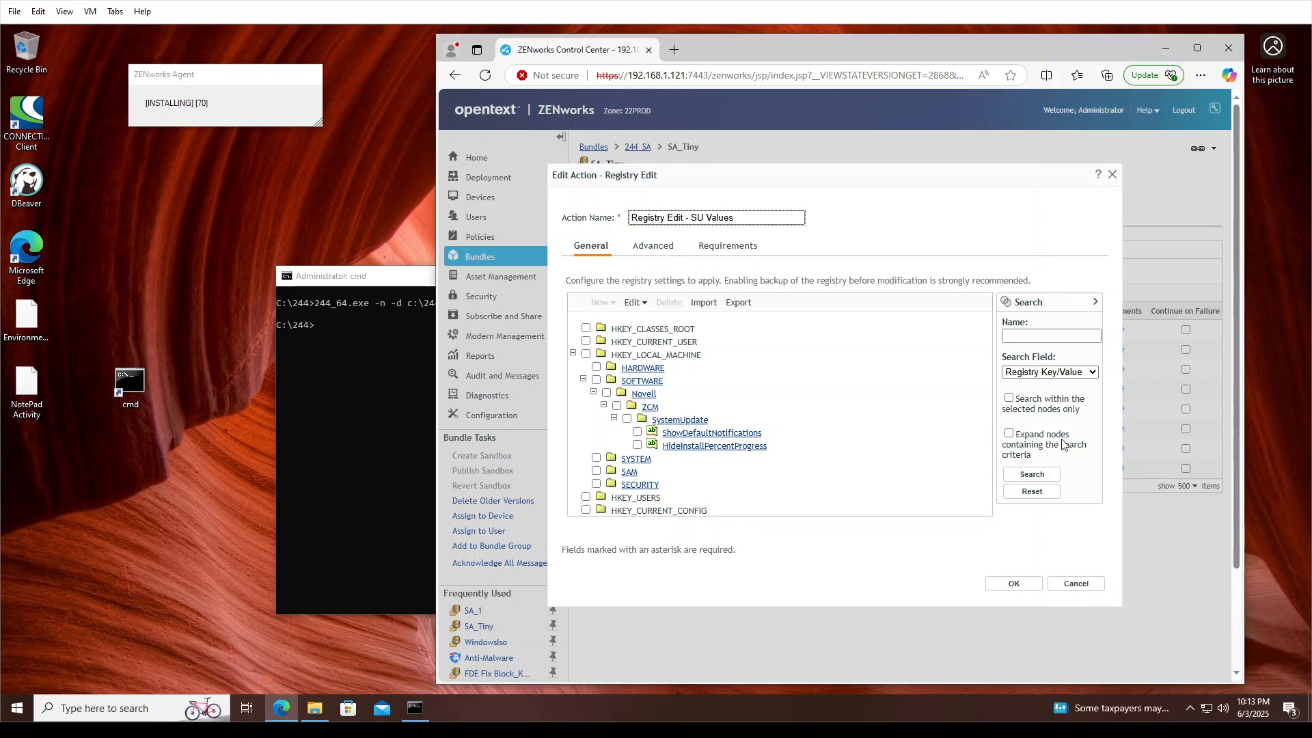
- Close the Registry Edit - SU Values action without changes and inspect which process the End Zapp action stops, leaving it unchanged
left_click(1060, 592)
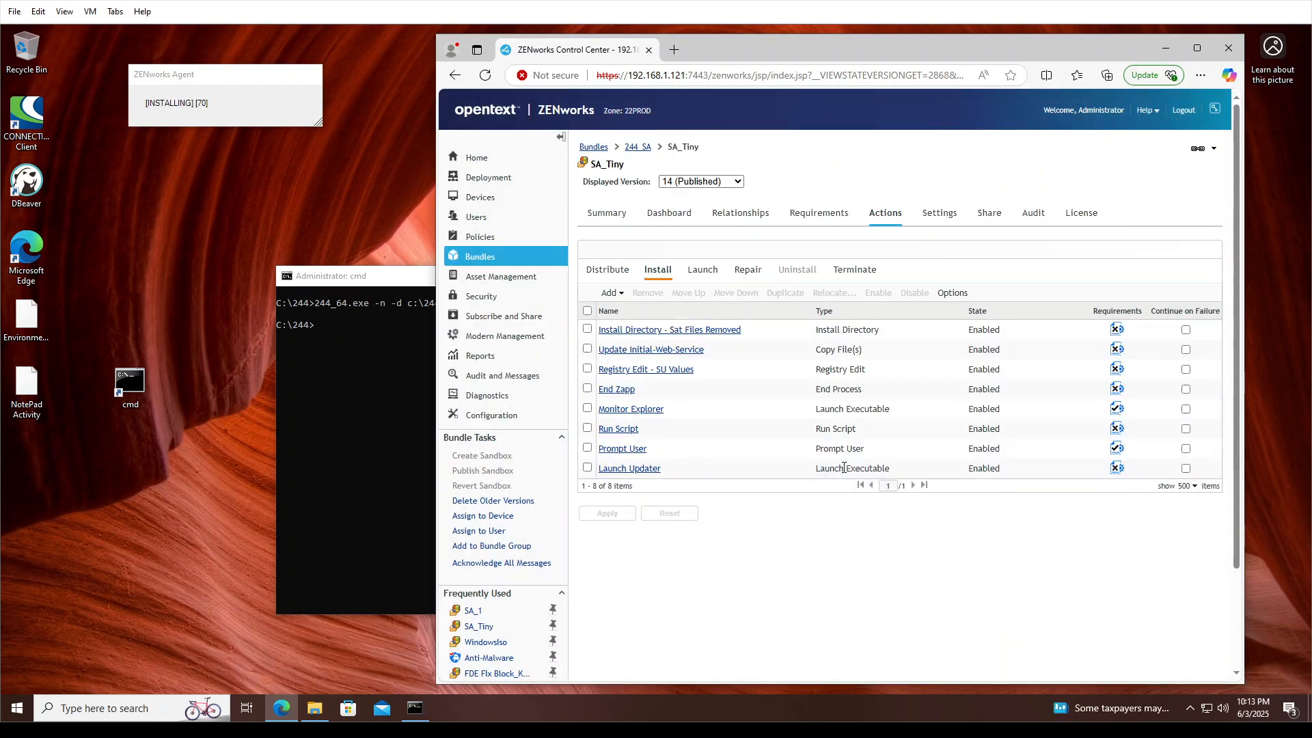
left_click(616, 392)
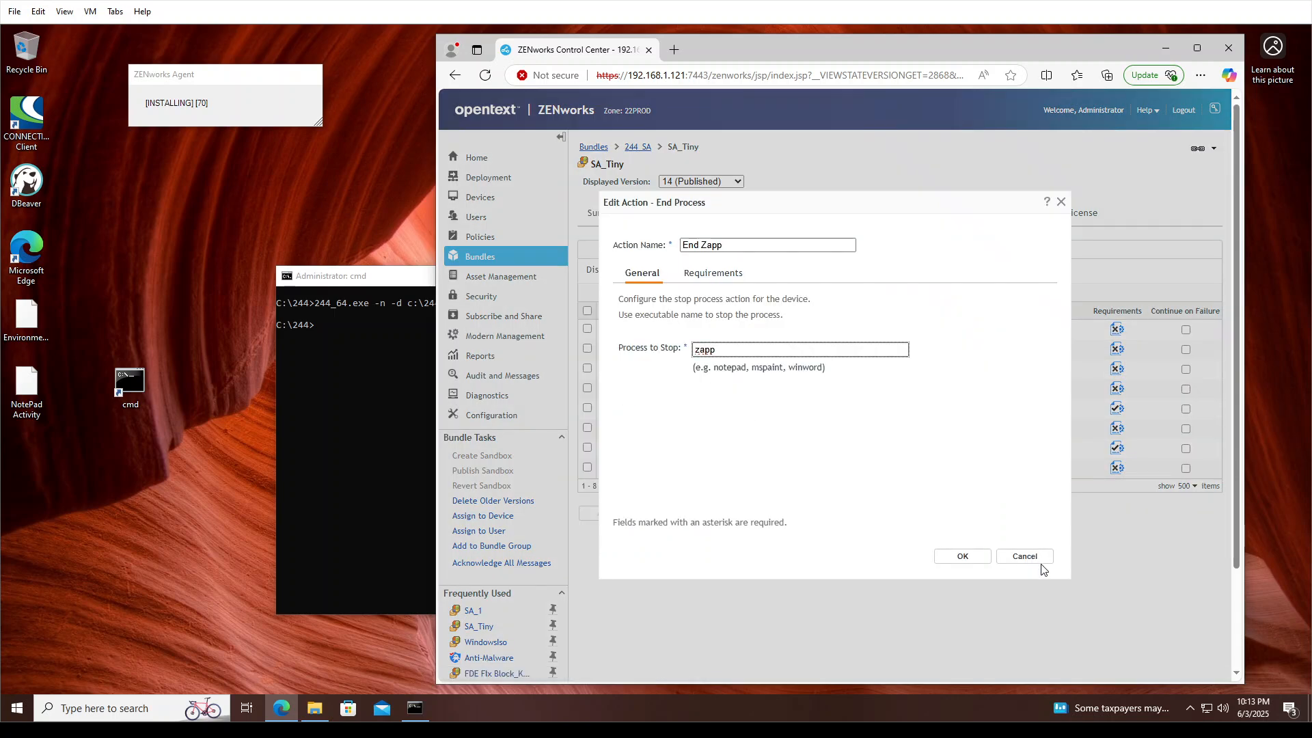
left_click(1025, 557)
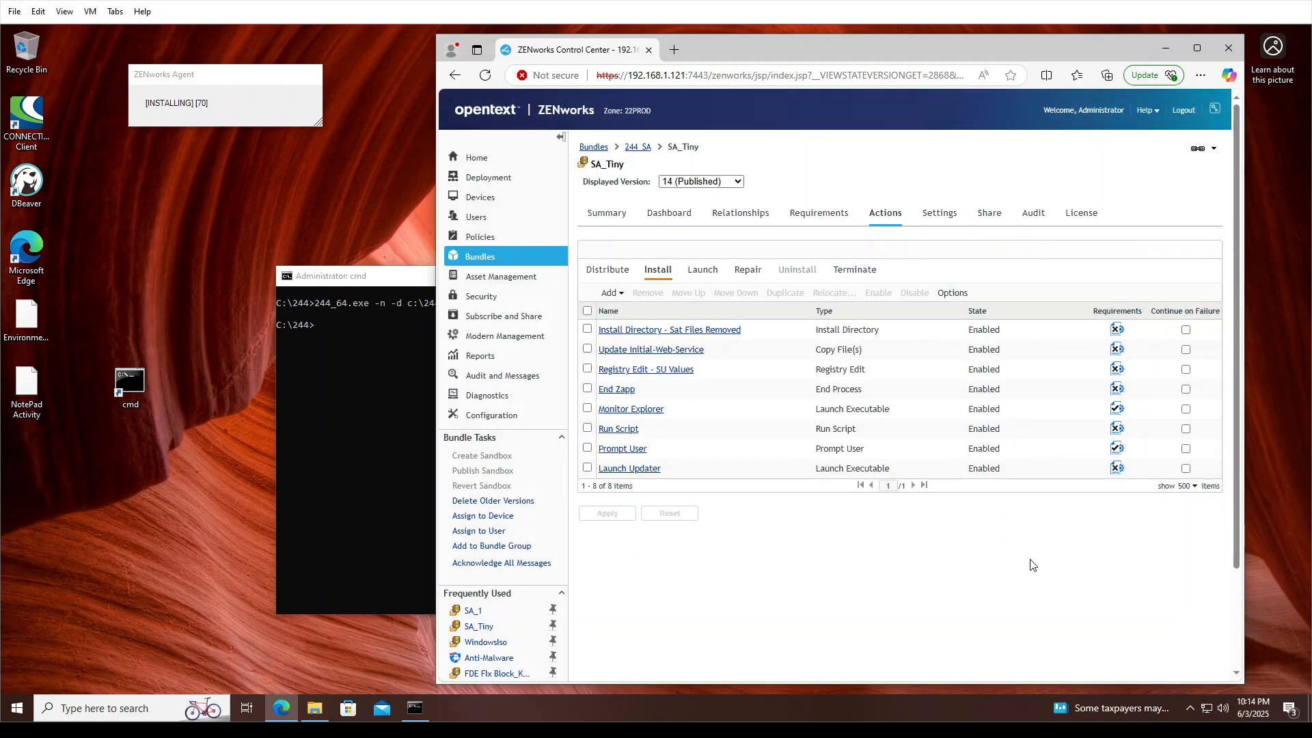
- Inspect the PowerShell command and its command line parameters in the Monitor Explorer action, leaving them unchanged
left_click(634, 409)
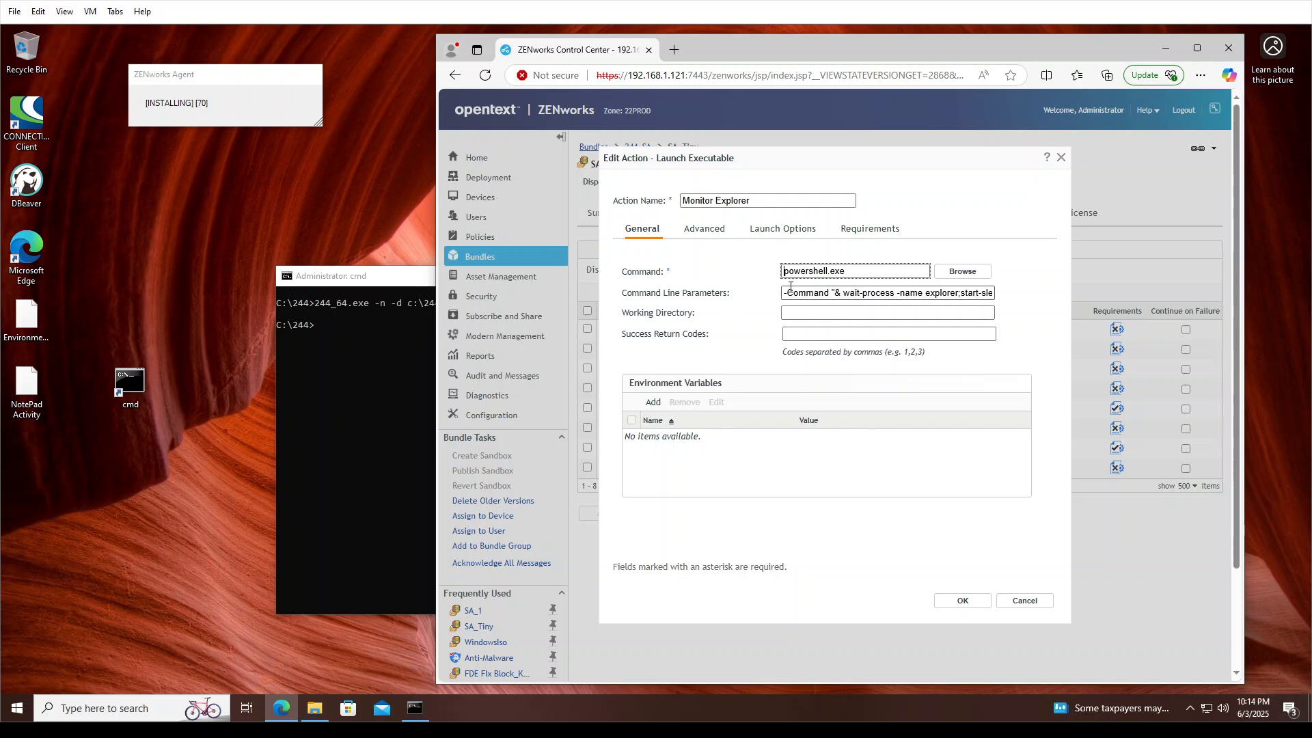
left_click_drag(786, 292, 1096, 297)
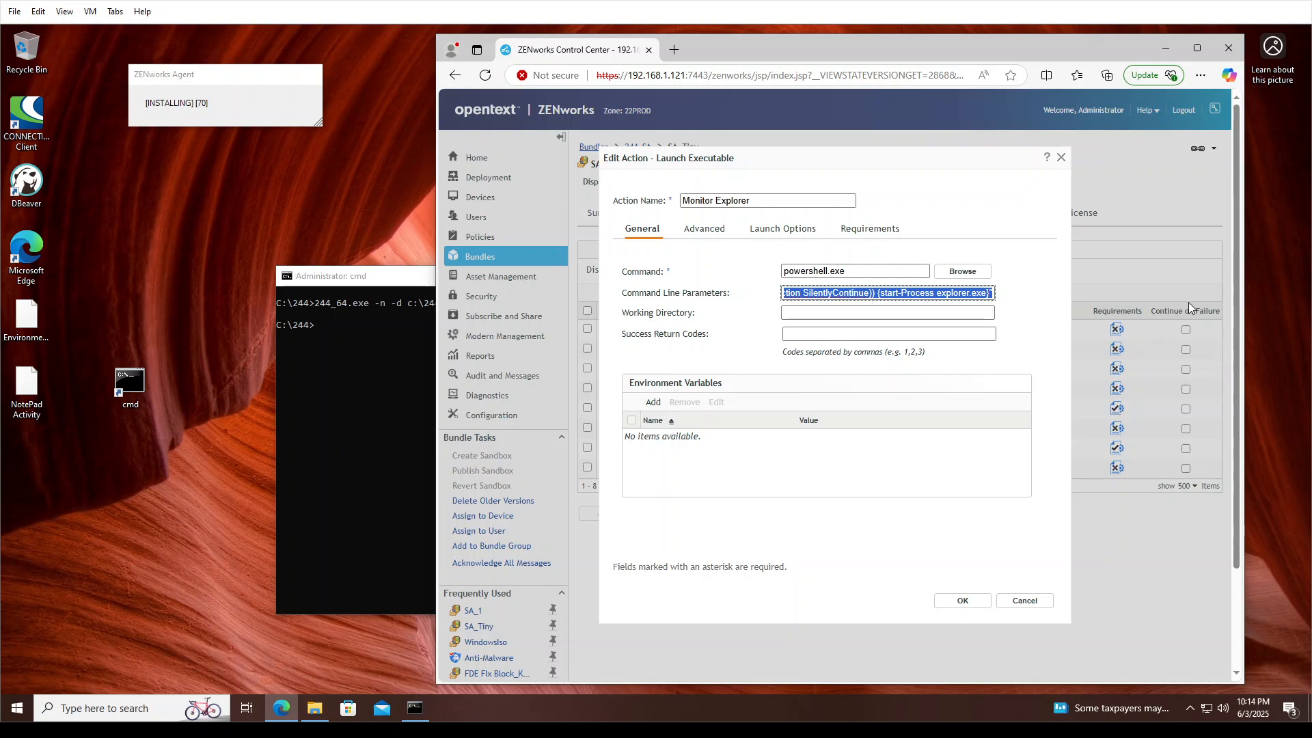
left_click(1017, 601)
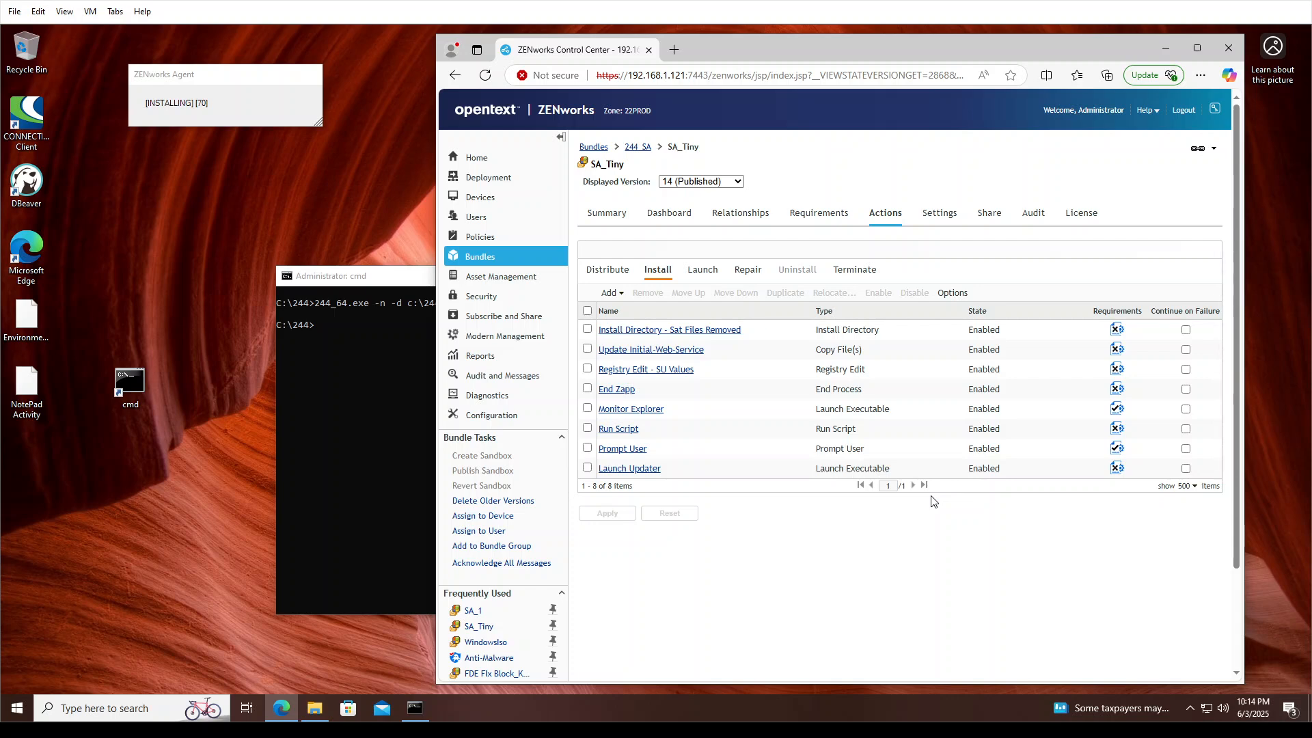
- Review the PowerShell script content of the Run Script action through to its lower part, closing both dialogs without changes
left_click(622, 429)
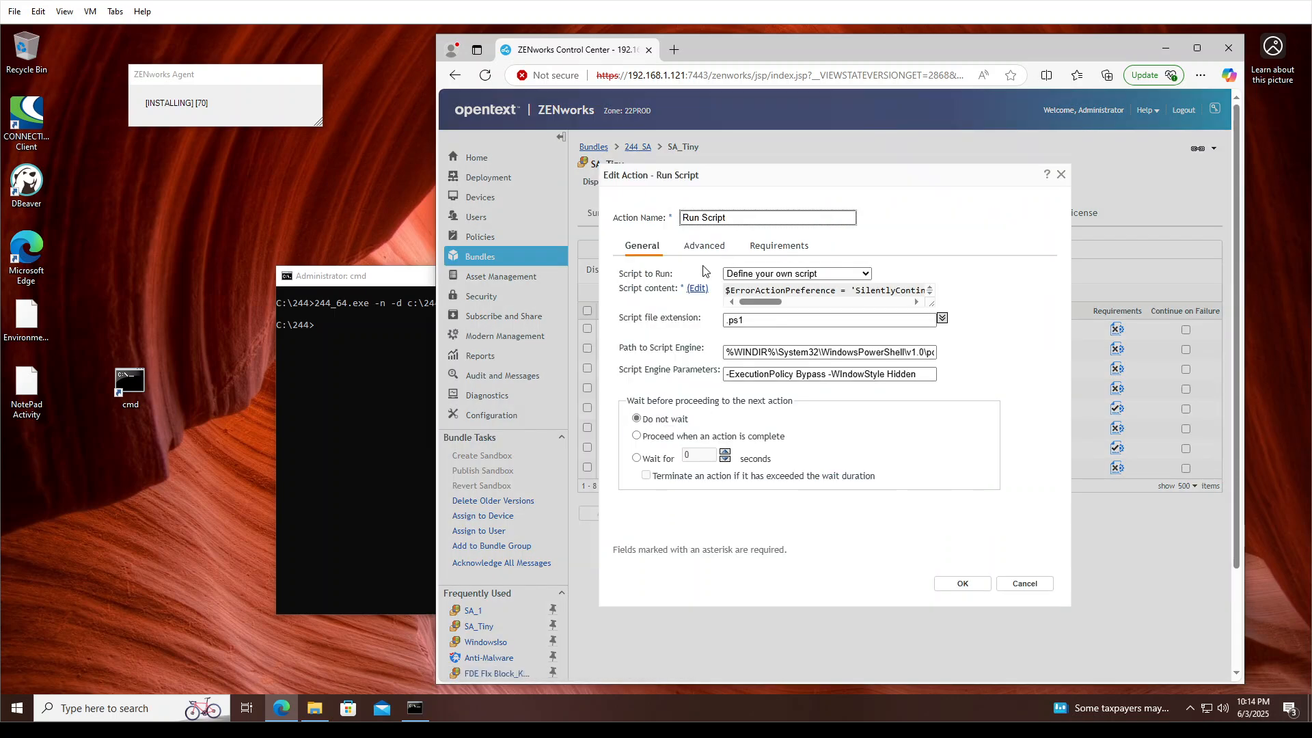
left_click(697, 288)
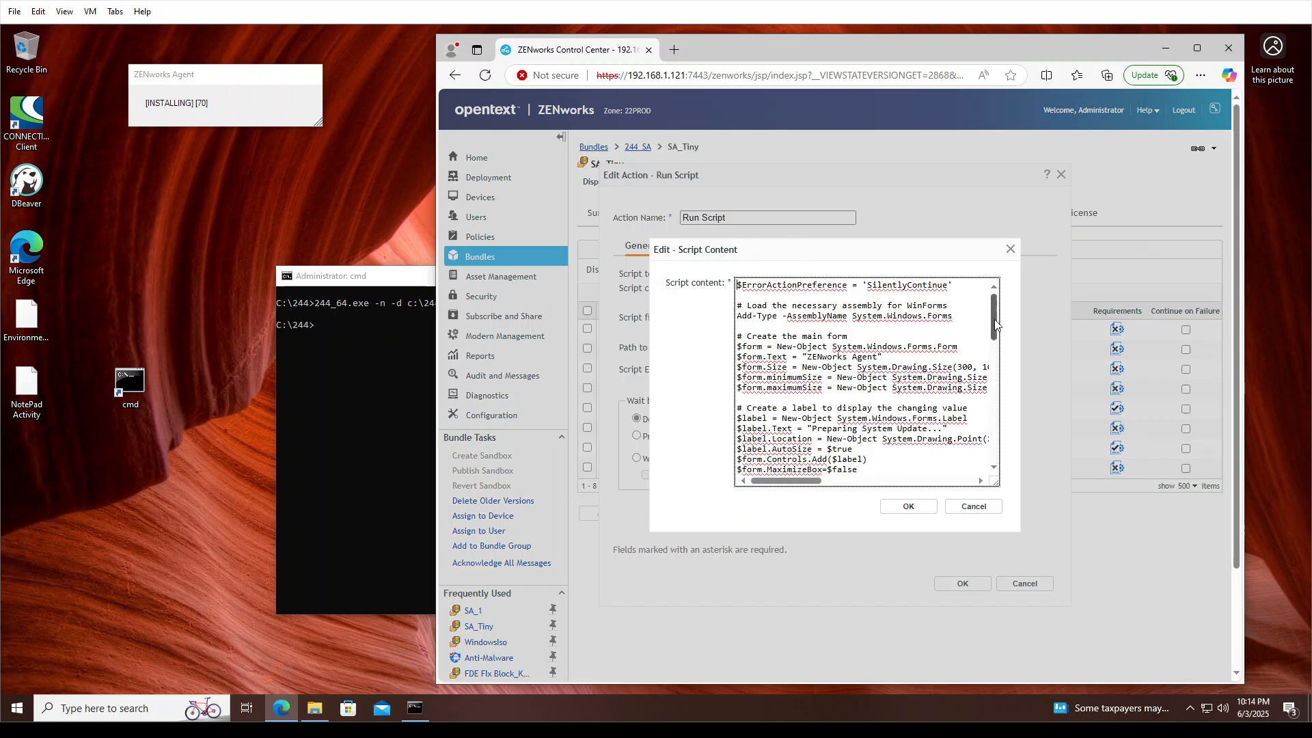
left_click_drag(994, 316, 994, 390)
left_click(984, 506)
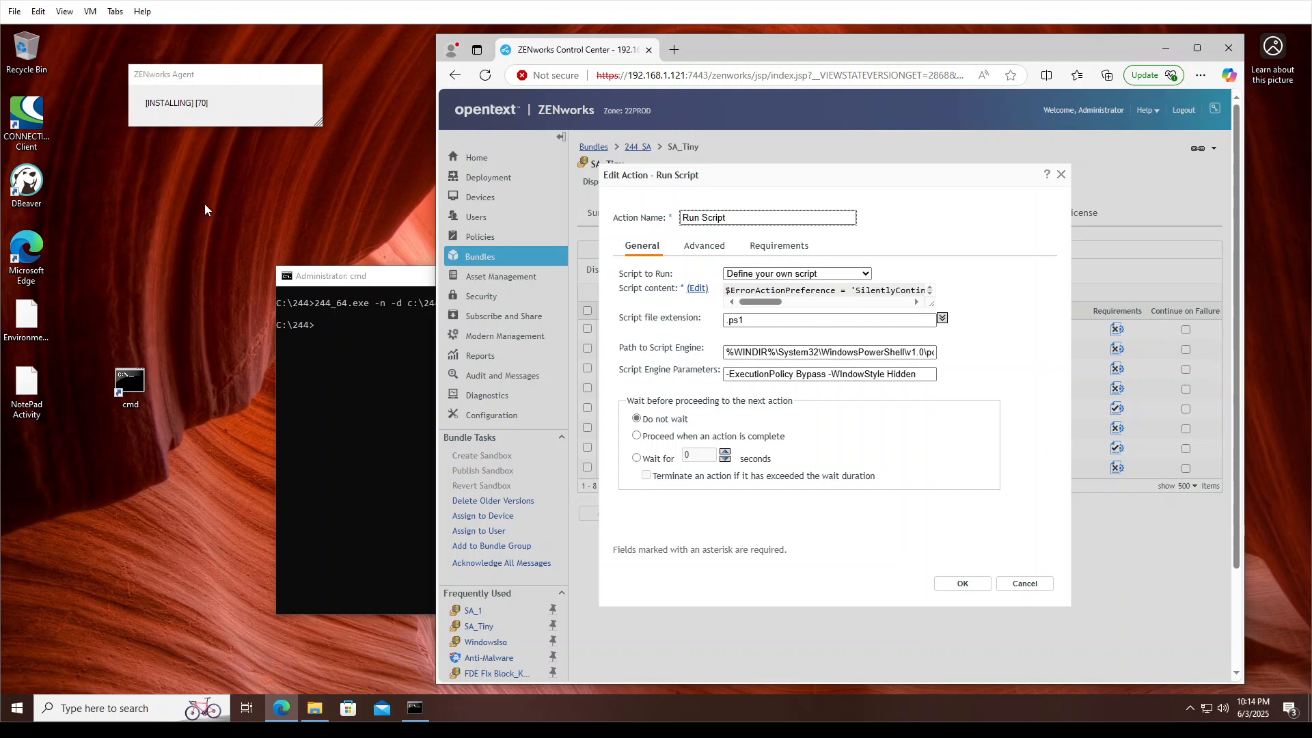
left_click(1025, 583)
- Inspect the Prompt User action's allowed cancels, display time and English prompt text without changing them
left_click(614, 452)
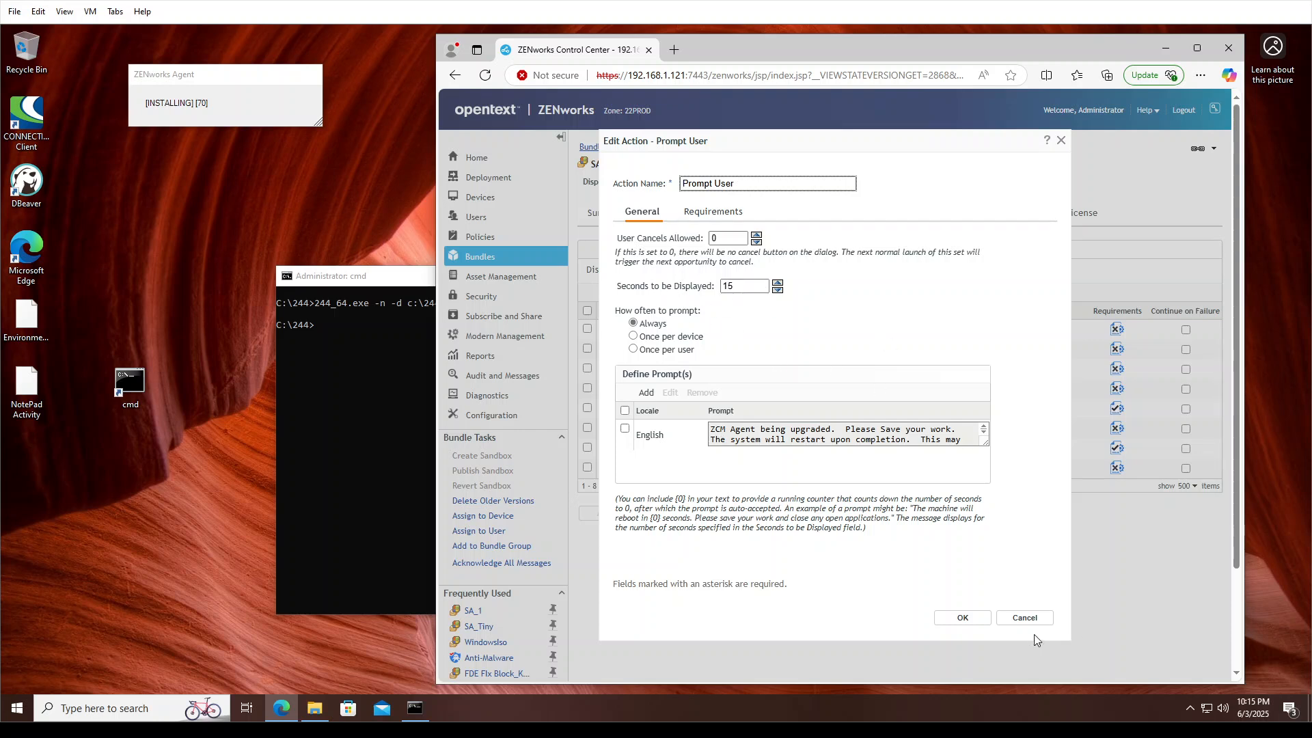
left_click(1020, 619)
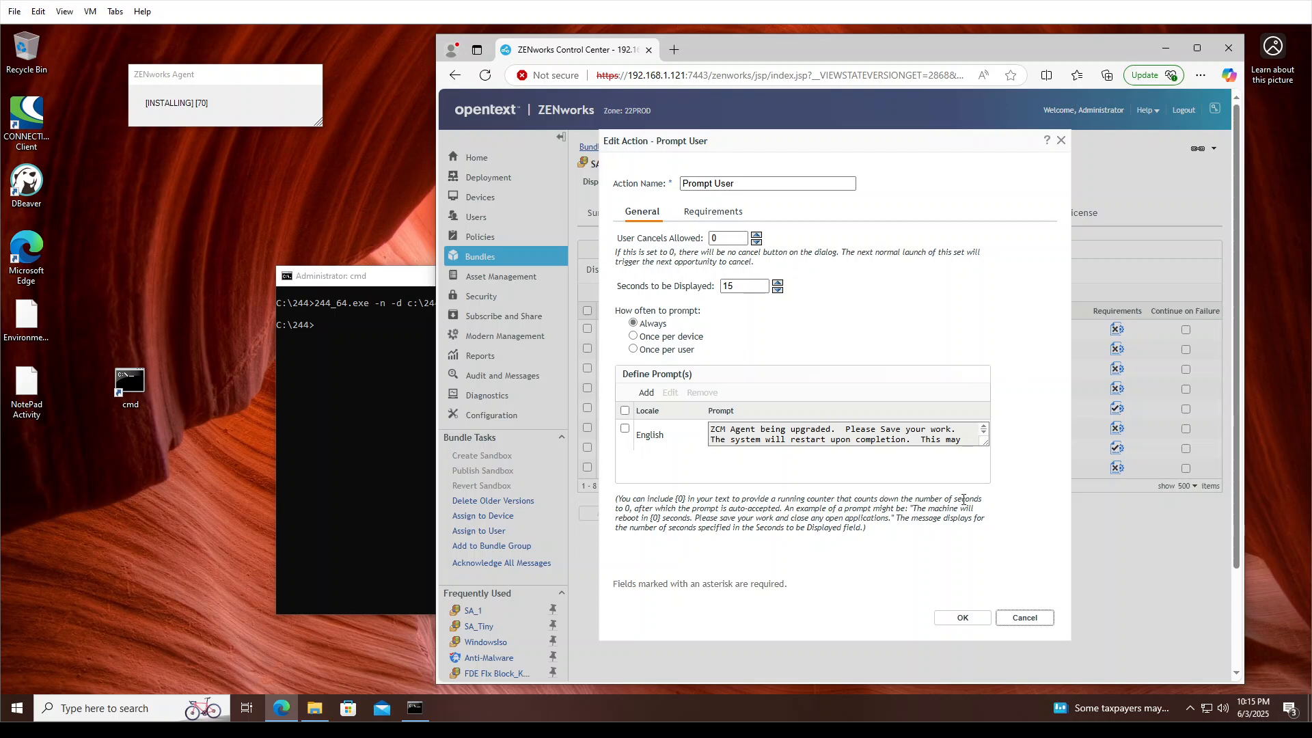
left_click(1031, 619)
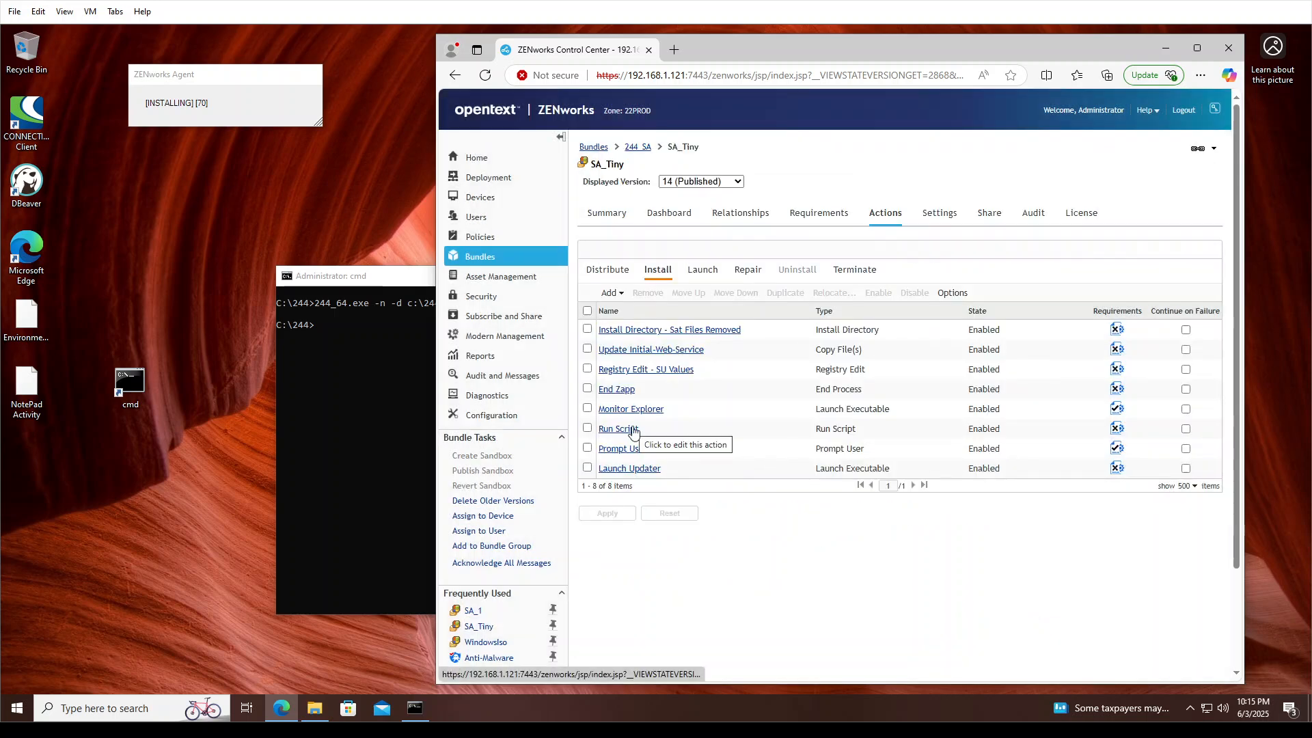
- Inspect the Launch Updater action's command and its advanced wait and executable security settings, leaving them unchanged
left_click(621, 470)
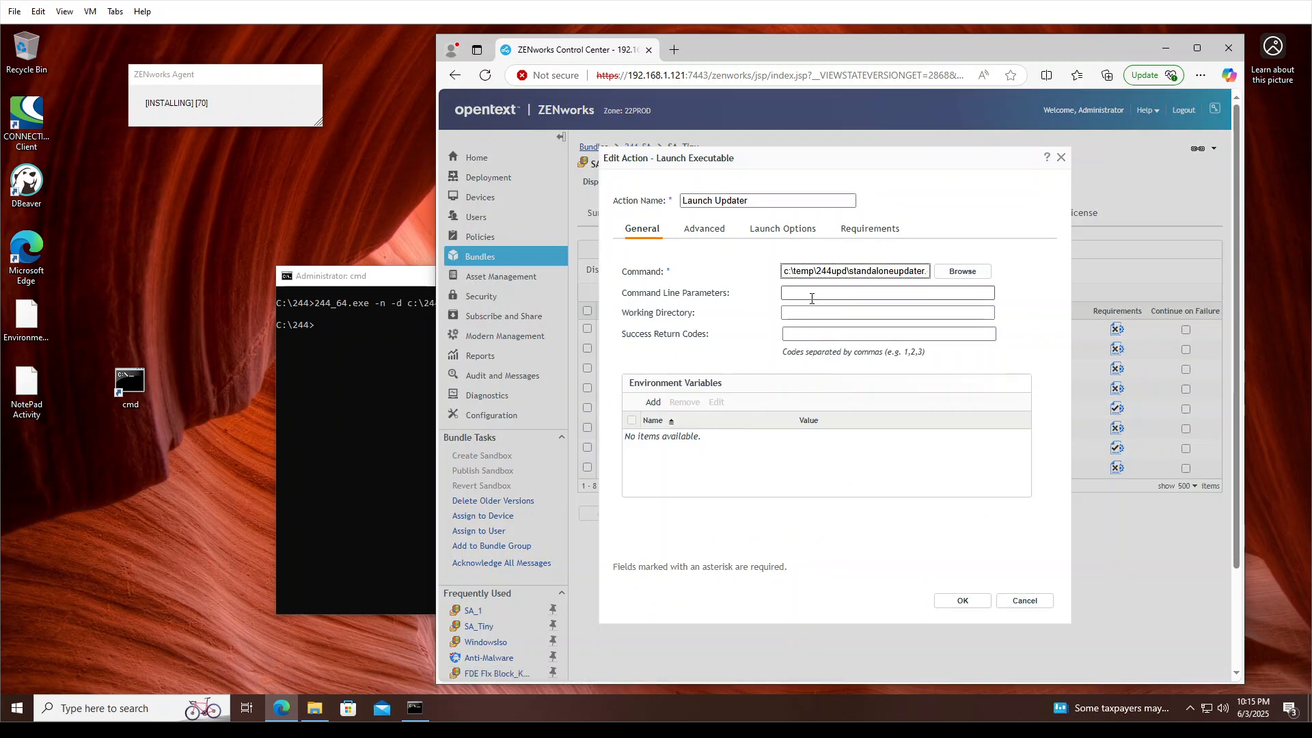
left_click(707, 234)
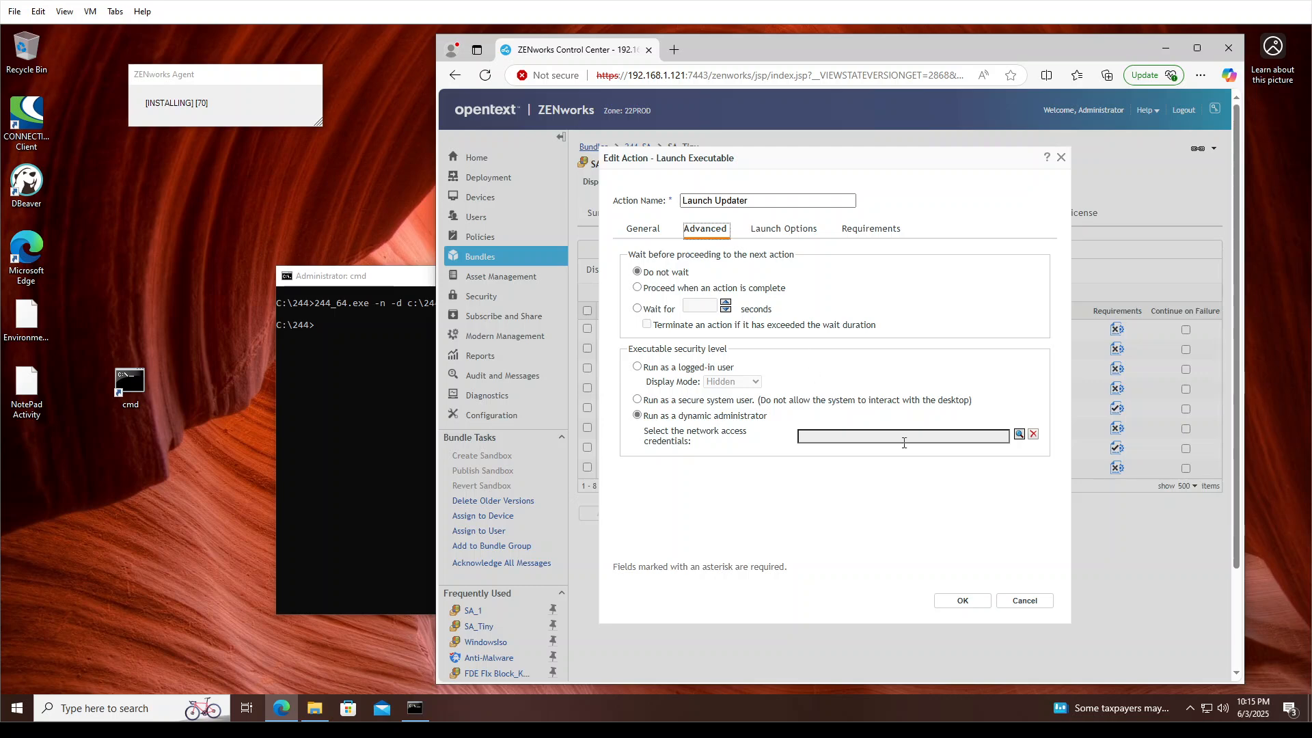
left_click(1020, 601)
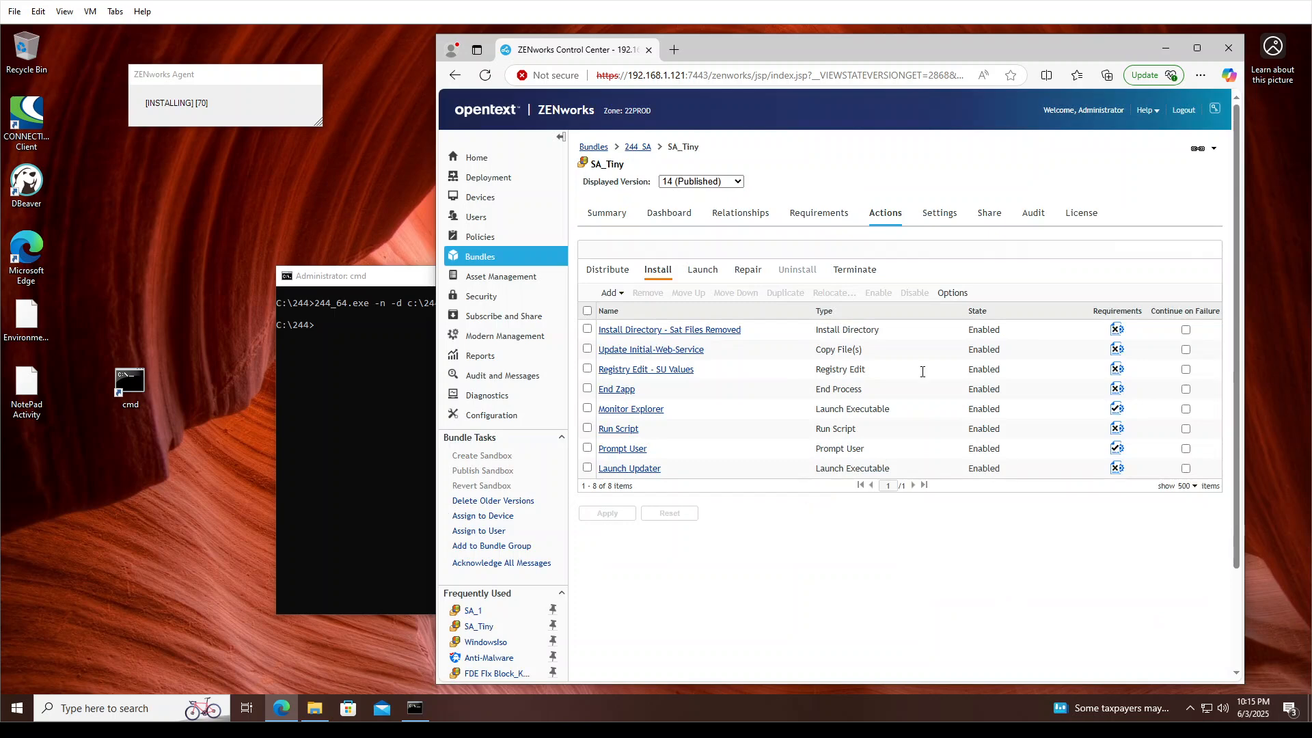
- Reveal the desktop with the command prompt window moved higher, and allow the required ZENworks reboot now
left_click(1168, 47)
left_click_drag(600, 281, 597, 182)
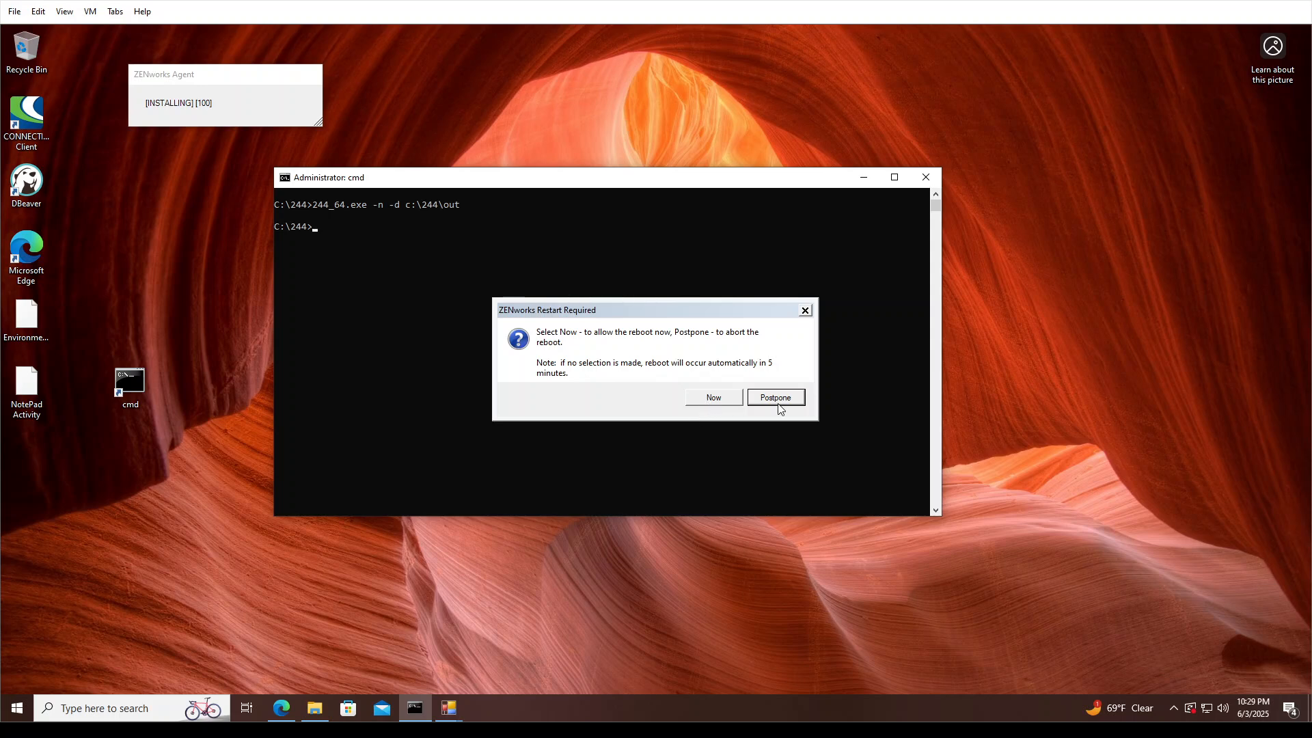
left_click(702, 403)
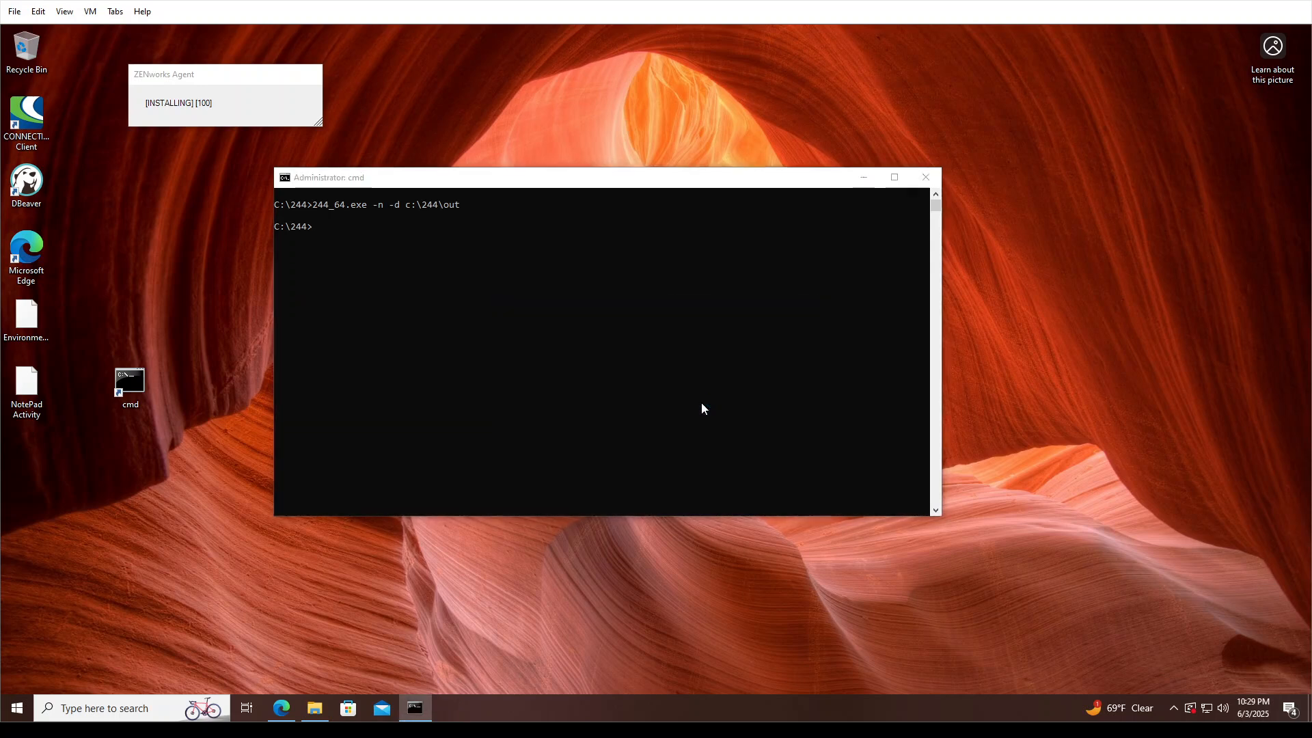